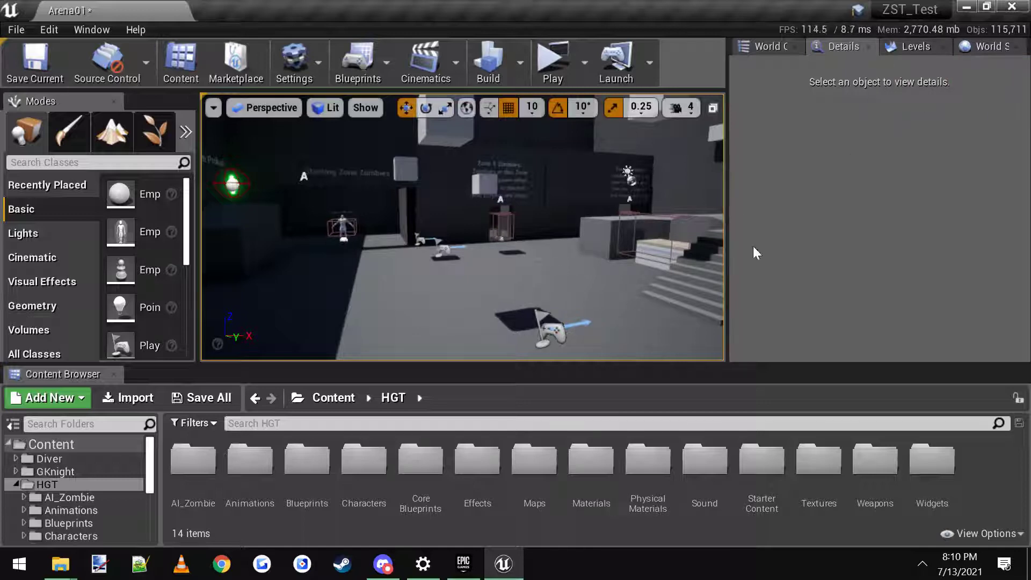
{"action": "right_click_drag", "start_coordinate": [463, 227], "coordinate": [498, 207]}
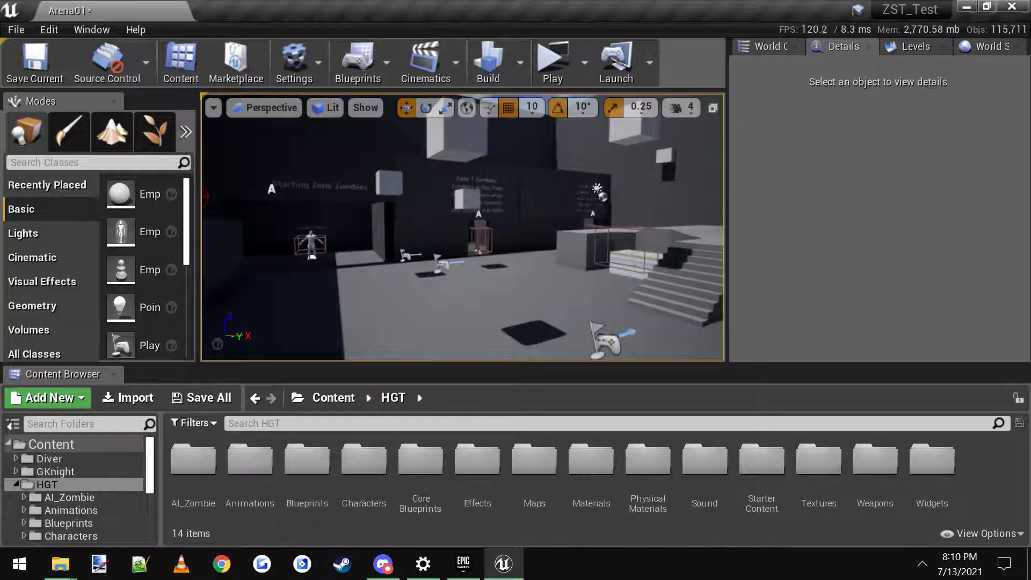
{"action": "right_click_drag", "start_coordinate": [479, 253], "coordinate": [497, 263]}
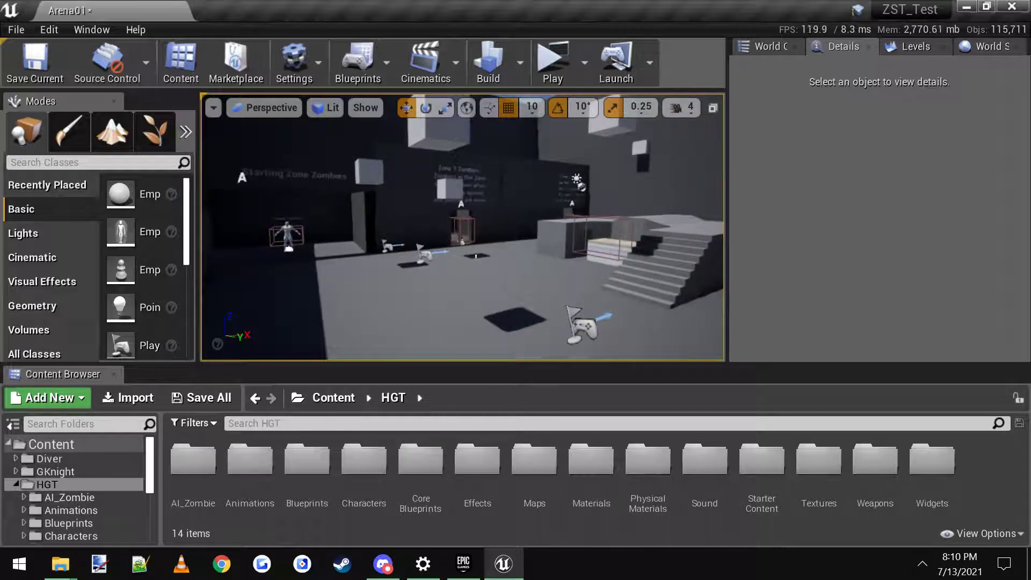
{"action": "key", "text": "w"}
{"action": "right_click_drag", "start_coordinate": [496, 263], "coordinate": [456, 264]}
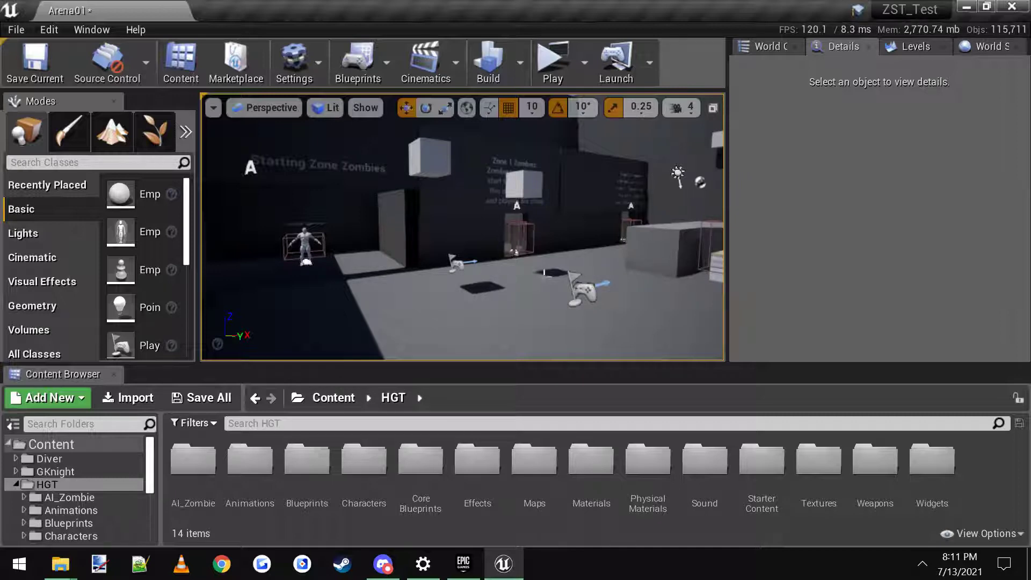
{"action": "left_click_drag", "start_coordinate": [463, 227], "coordinate": [497, 274]}
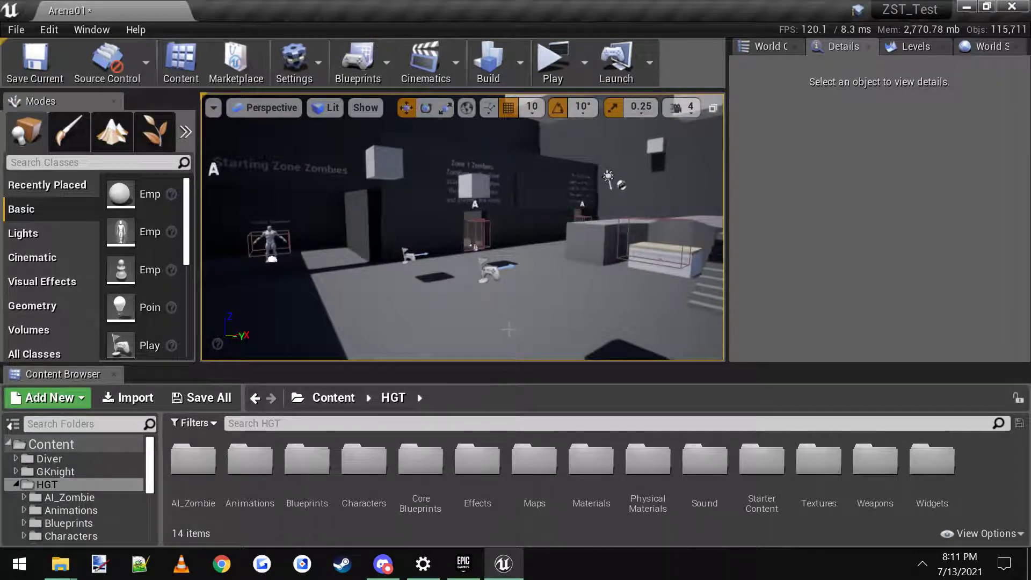
Step: Open SK_GothicKnight_Skeleton from the GKnight Meshes folder, examine its bone hierarchy, and return to the Arena01 level
{"action": "left_click", "coordinate": [70, 469]}
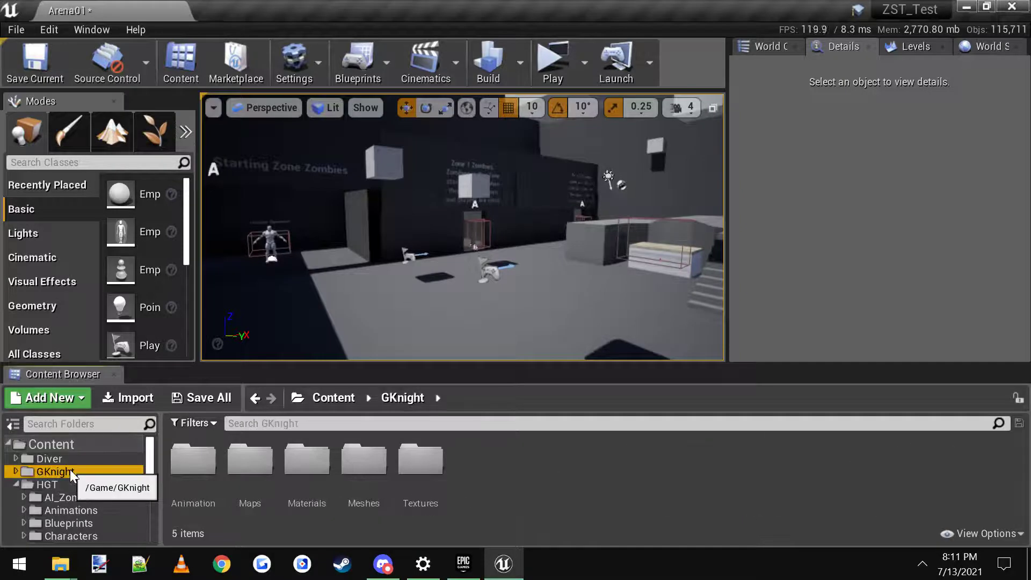
{"action": "double_click", "coordinate": [379, 491]}
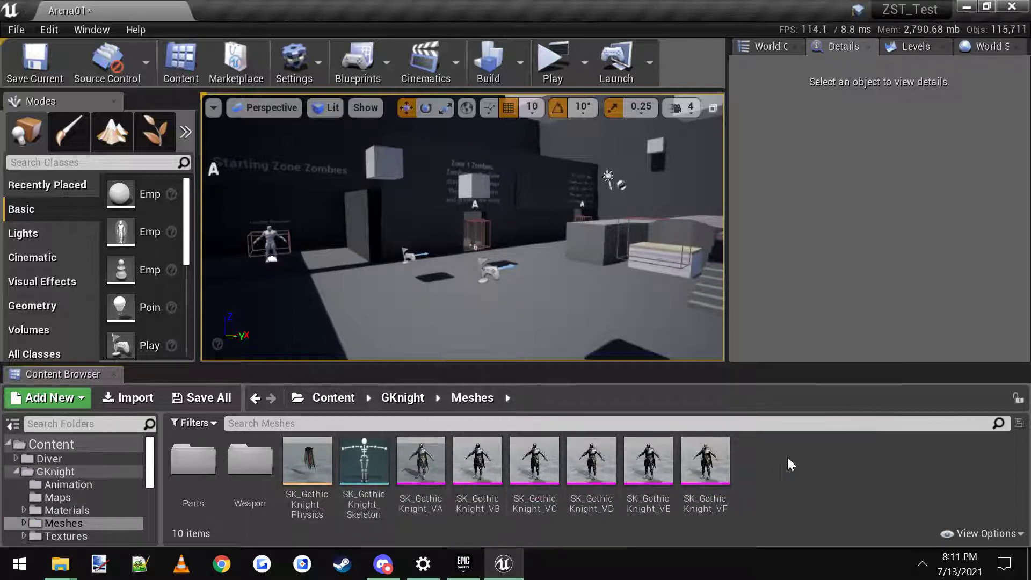
{"action": "left_click", "coordinate": [379, 482]}
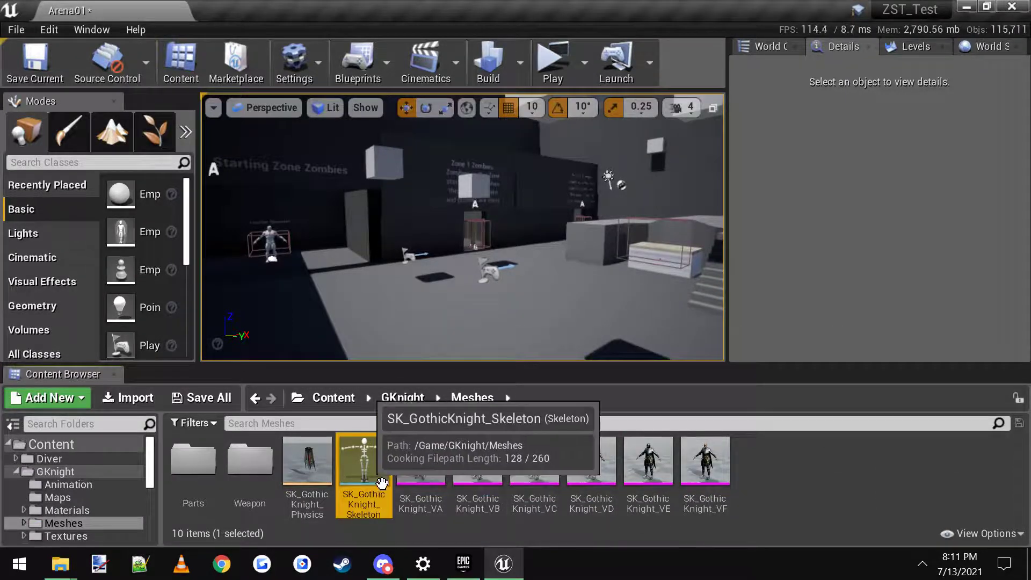
{"action": "double_click", "coordinate": [381, 483]}
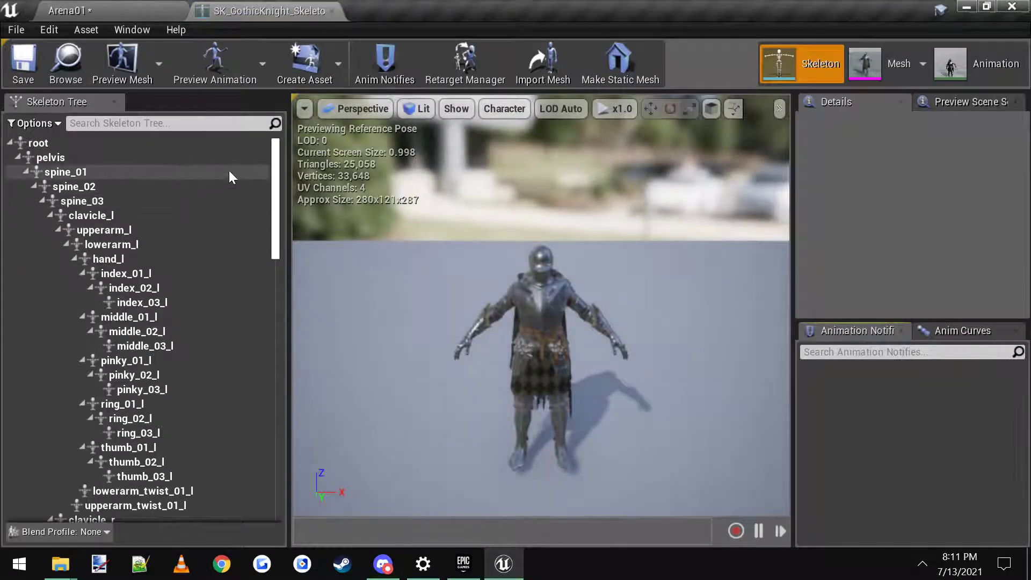
{"action": "mouse_move", "coordinate": [277, 170]}
{"action": "left_mouse_down"}
{"action": "mouse_move", "coordinate": [270, 196]}
{"action": "mouse_move", "coordinate": [271, 178]}
{"action": "left_mouse_up"}
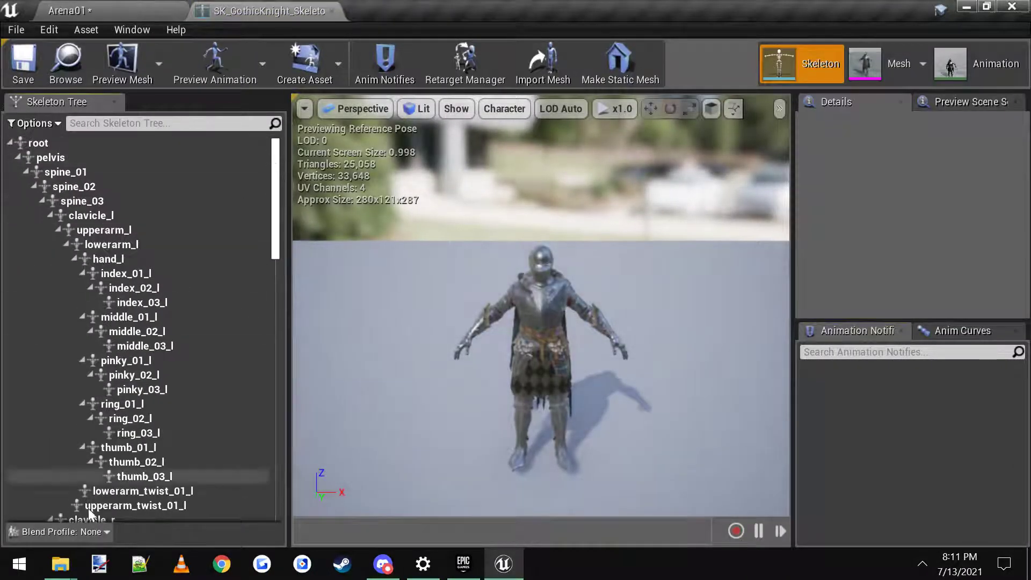
{"action": "left_click", "coordinate": [108, 5]}
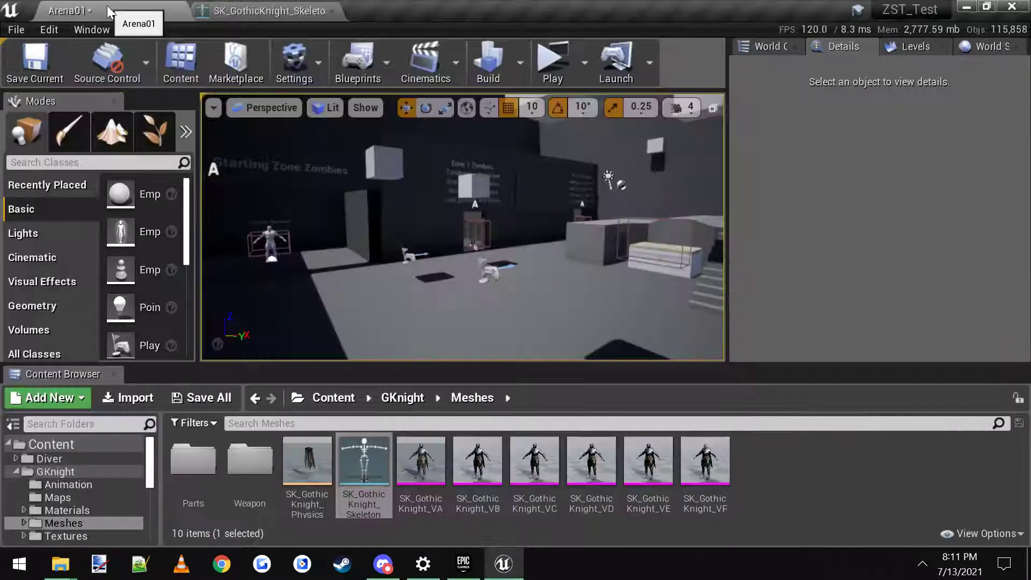
Step: Delete SK_GothicKnight_Skeleton and replace all its references with UE4_Mannequin_Skeleton
{"action": "mouse_move", "coordinate": [418, 477]}
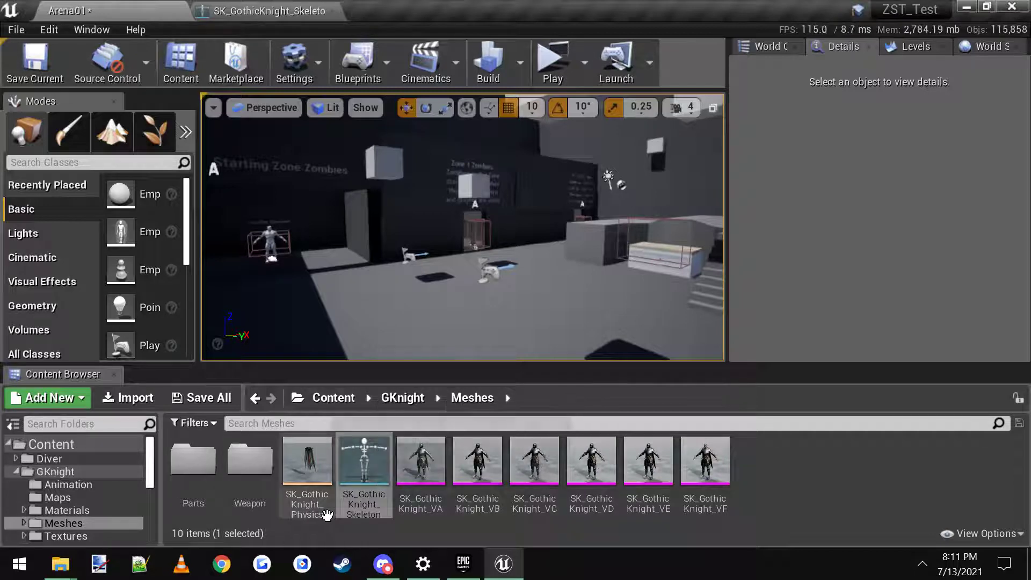
{"action": "mouse_move", "coordinate": [382, 495]}
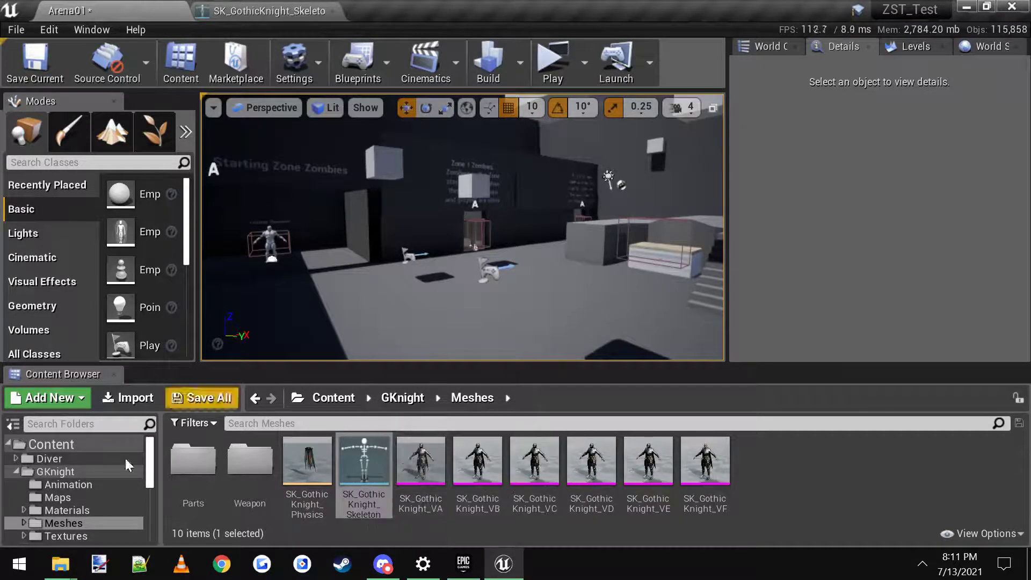
{"action": "right_click", "coordinate": [382, 485]}
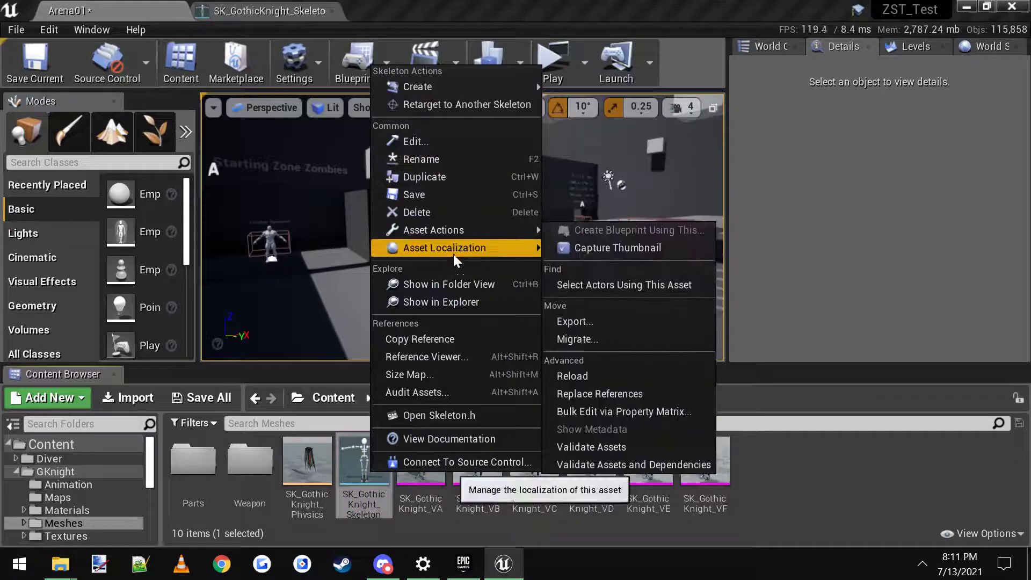
{"action": "left_click", "coordinate": [433, 214]}
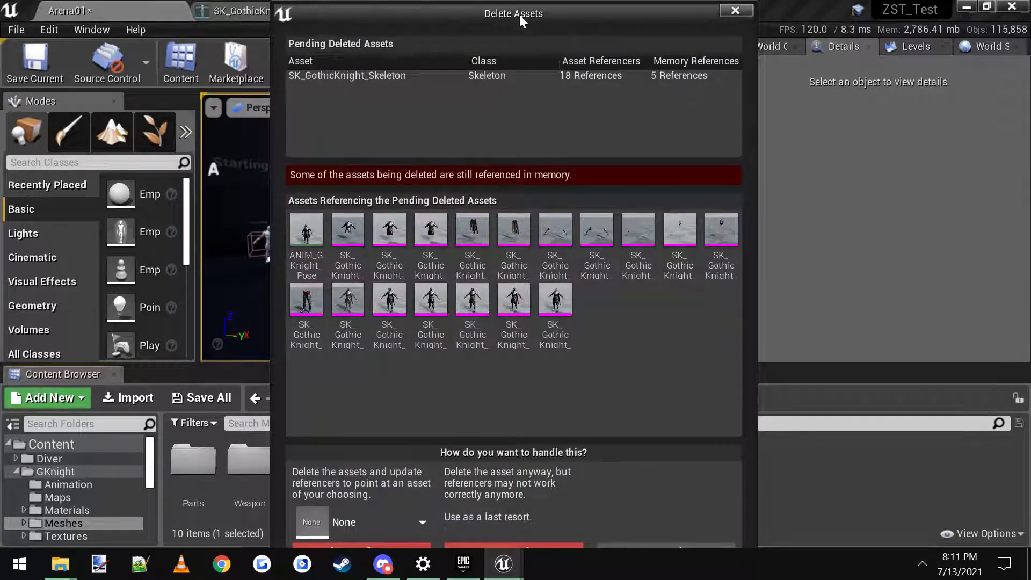
{"action": "mouse_move", "coordinate": [515, 3]}
{"action": "left_mouse_down"}
{"action": "mouse_move", "coordinate": [515, 53]}
{"action": "mouse_move", "coordinate": [514, 23]}
{"action": "left_mouse_up"}
{"action": "left_click", "coordinate": [408, 472]}
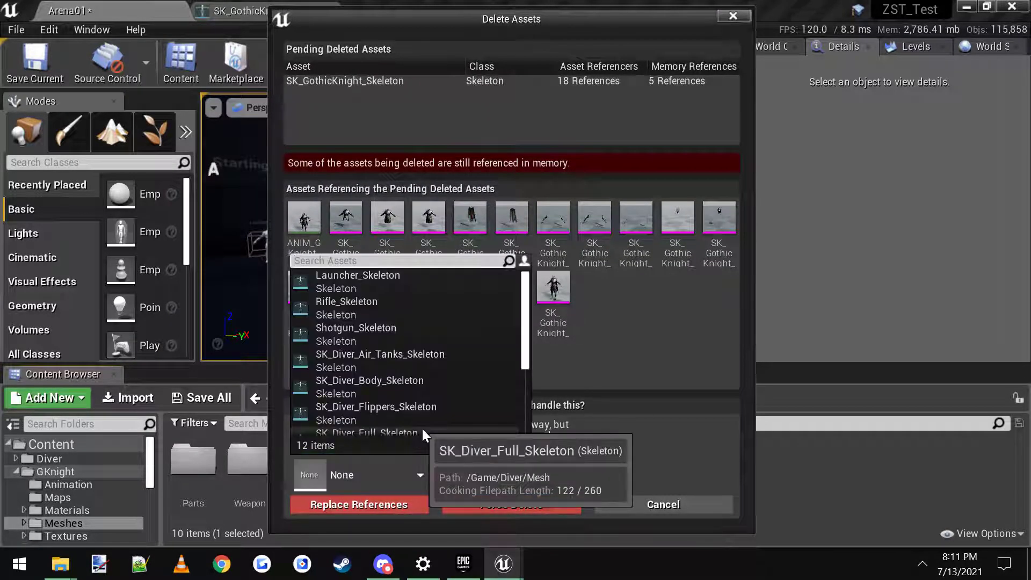
{"action": "type", "text": "manneq"}
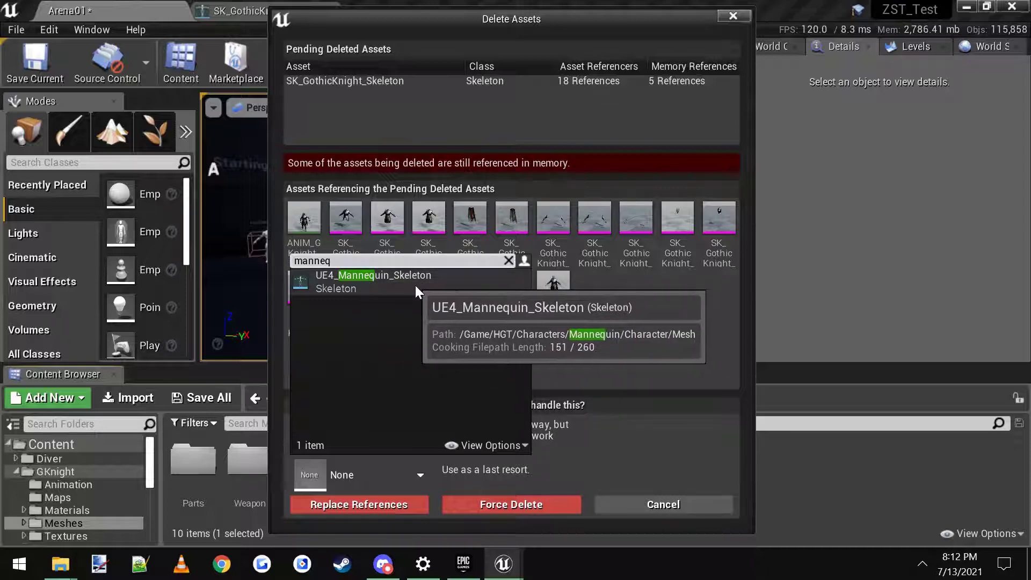
{"action": "left_click", "coordinate": [415, 285]}
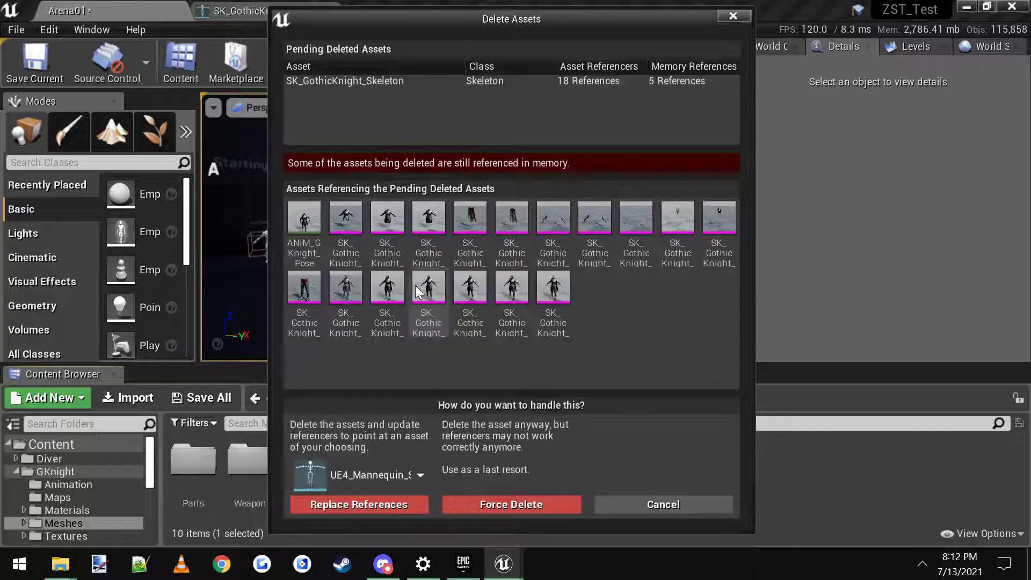
{"action": "left_click", "coordinate": [355, 505]}
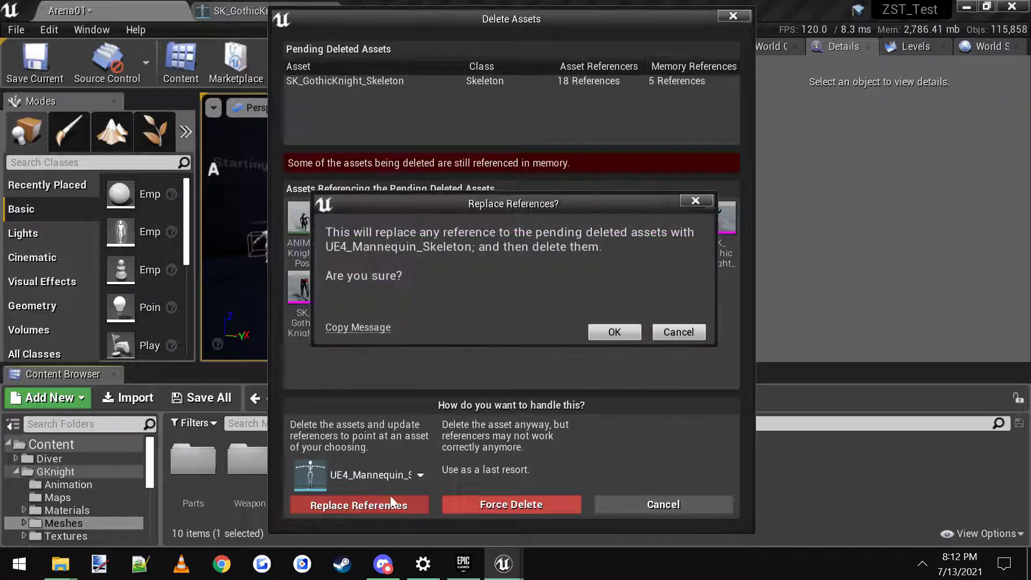
{"action": "left_click", "coordinate": [613, 332]}
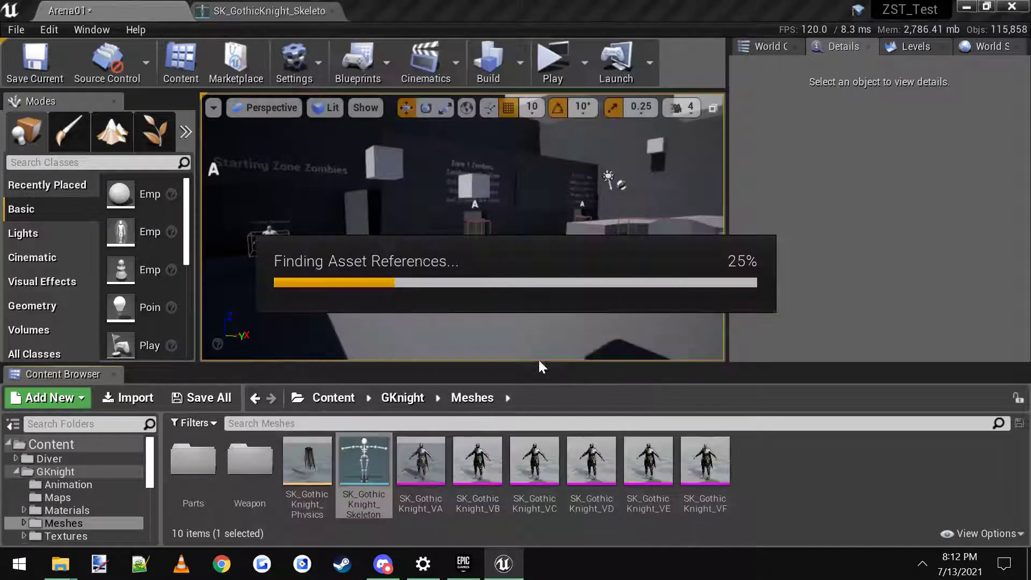
{"action": "left_click", "coordinate": [585, 422]}
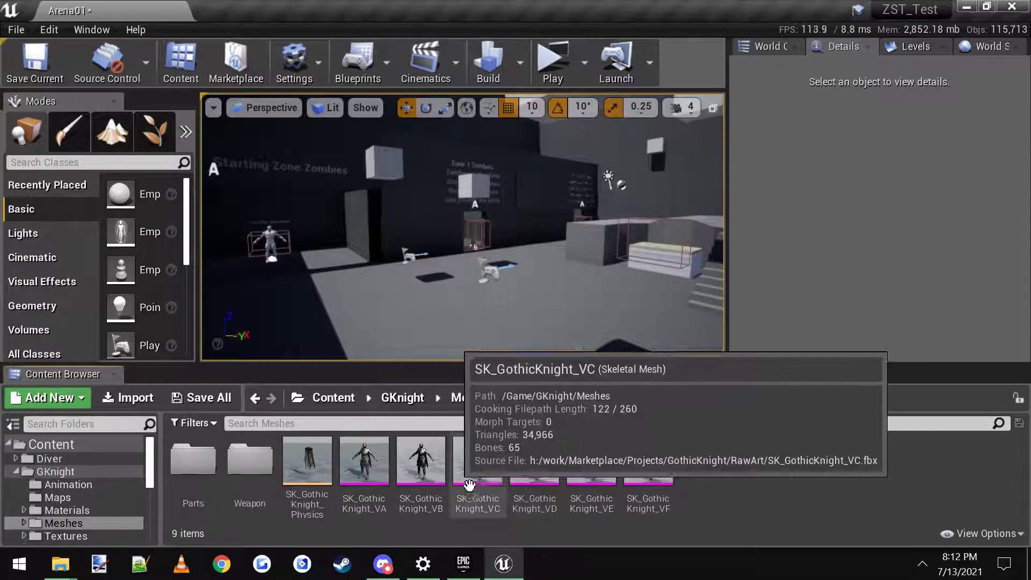
Step: Open the BaseZombie blueprint from the HGT/AI_Zombie folder and show its 3D preview
{"action": "mouse_move", "coordinate": [423, 475]}
{"action": "mouse_move", "coordinate": [387, 477]}
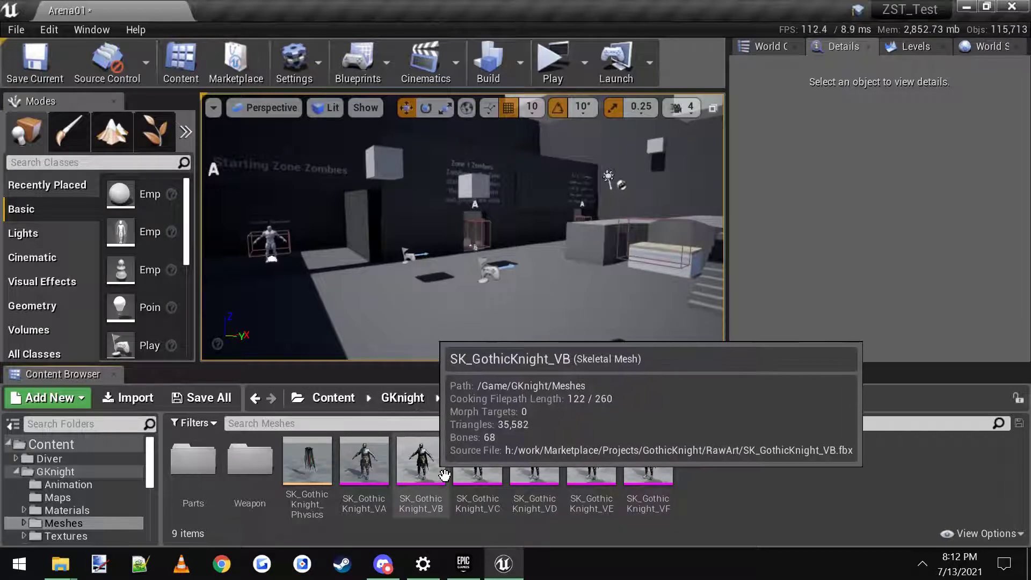
{"action": "left_click", "coordinate": [15, 472]}
{"action": "left_click", "coordinate": [75, 494]}
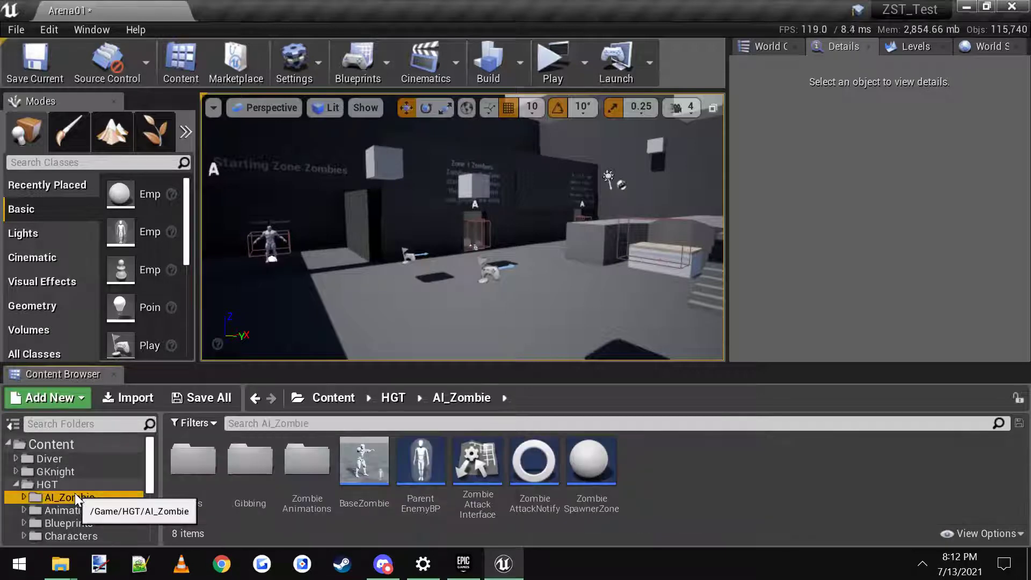
{"action": "mouse_move", "coordinate": [390, 500]}
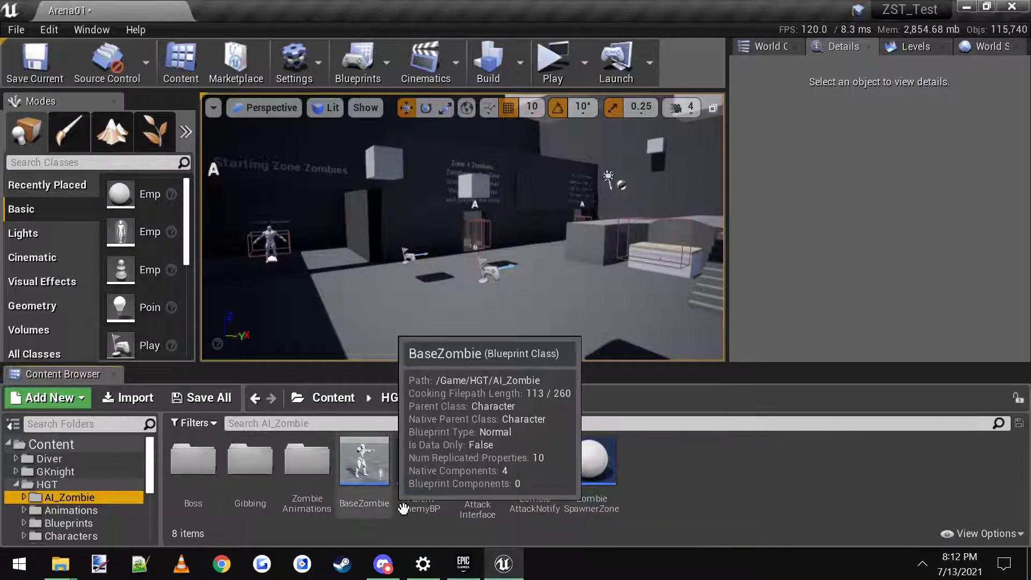
{"action": "left_click", "coordinate": [385, 475]}
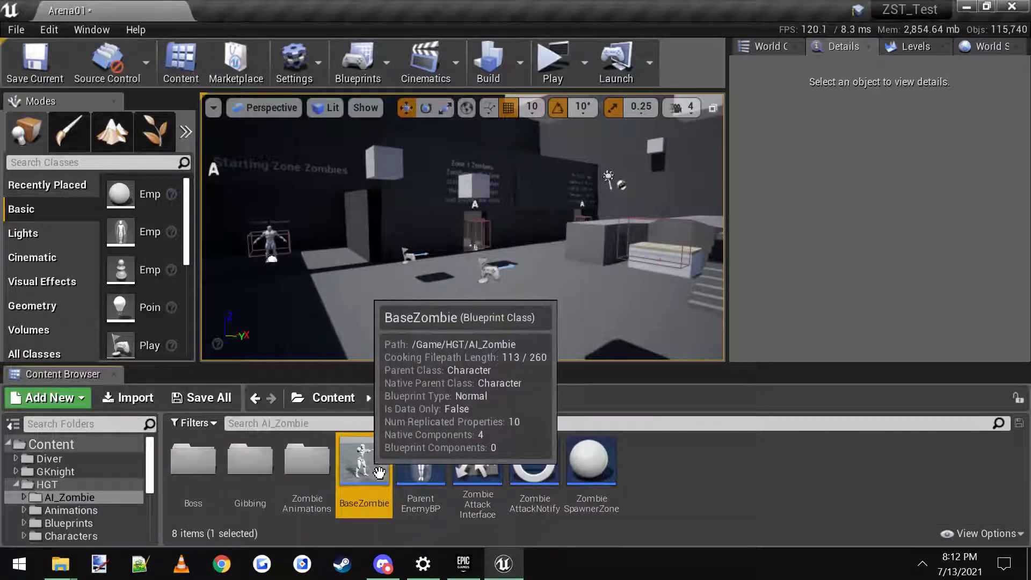
{"action": "double_click", "coordinate": [385, 475]}
{"action": "left_click", "coordinate": [237, 102]}
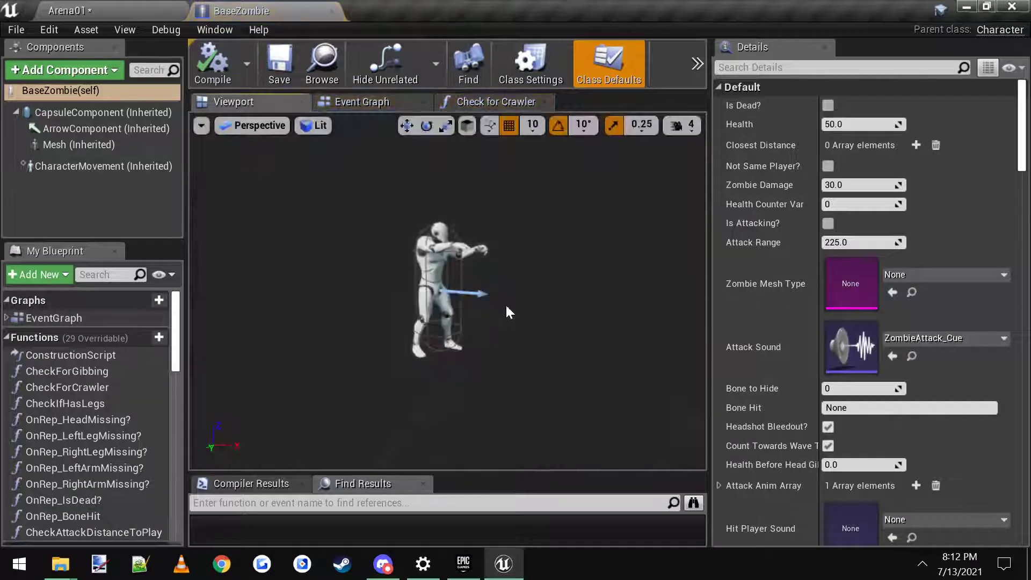
Step: Try SK_GothicKnight_VD as the skeletal mesh of BaseZombie's mesh component, and undo the mesh change
{"action": "left_click_drag", "start_coordinate": [495, 285], "coordinate": [523, 271]}
{"action": "left_click", "coordinate": [491, 206]}
{"action": "scroll", "coordinate": [908, 376], "scroll_direction": "down", "scroll_amount": 3}
{"action": "left_click", "coordinate": [949, 372]}
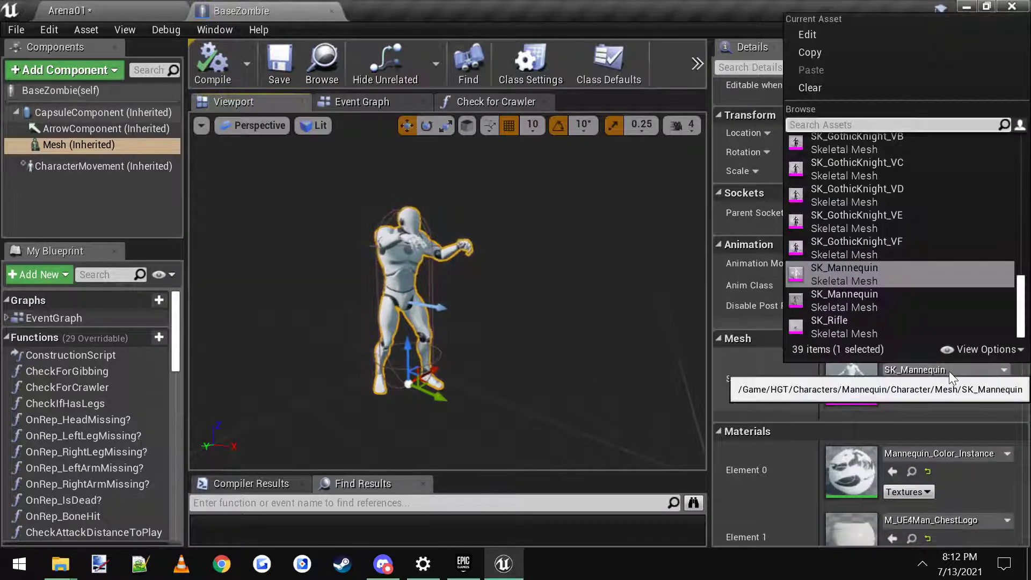
{"action": "left_click", "coordinate": [895, 192]}
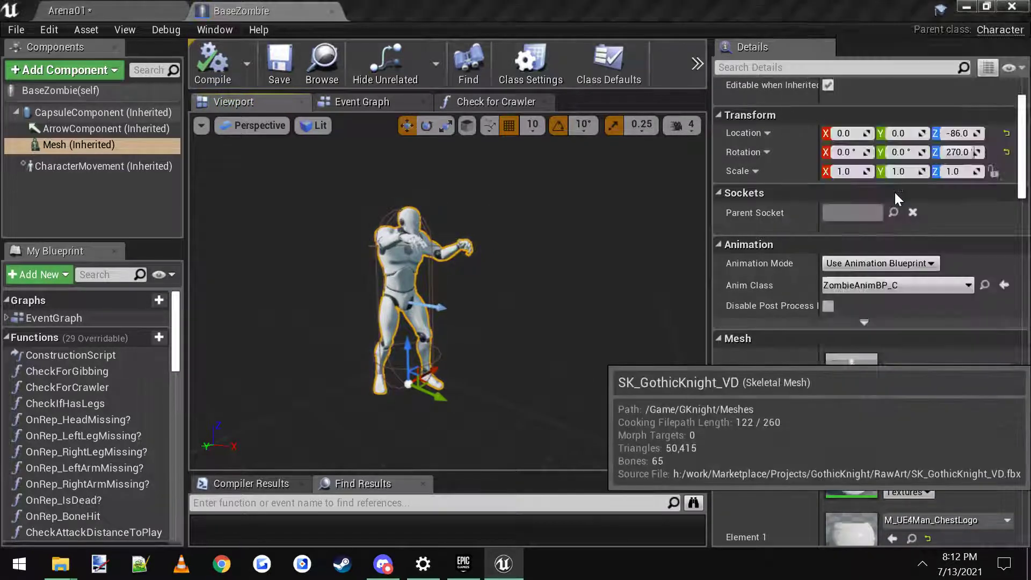
{"action": "key", "text": "w"}
{"action": "mouse_move", "coordinate": [557, 359]}
{"action": "right_mouse_down"}
{"action": "mouse_move", "coordinate": [557, 336]}
{"action": "mouse_move", "coordinate": [545, 331]}
{"action": "mouse_move", "coordinate": [505, 344]}
{"action": "mouse_move", "coordinate": [556, 373]}
{"action": "mouse_move", "coordinate": [558, 365]}
{"action": "right_mouse_up"}
{"action": "key", "text": "s"}
{"action": "right_click_drag", "start_coordinate": [500, 329], "coordinate": [524, 329]}
{"action": "left_click", "coordinate": [218, 81]}
{"action": "left_click", "coordinate": [282, 64]}
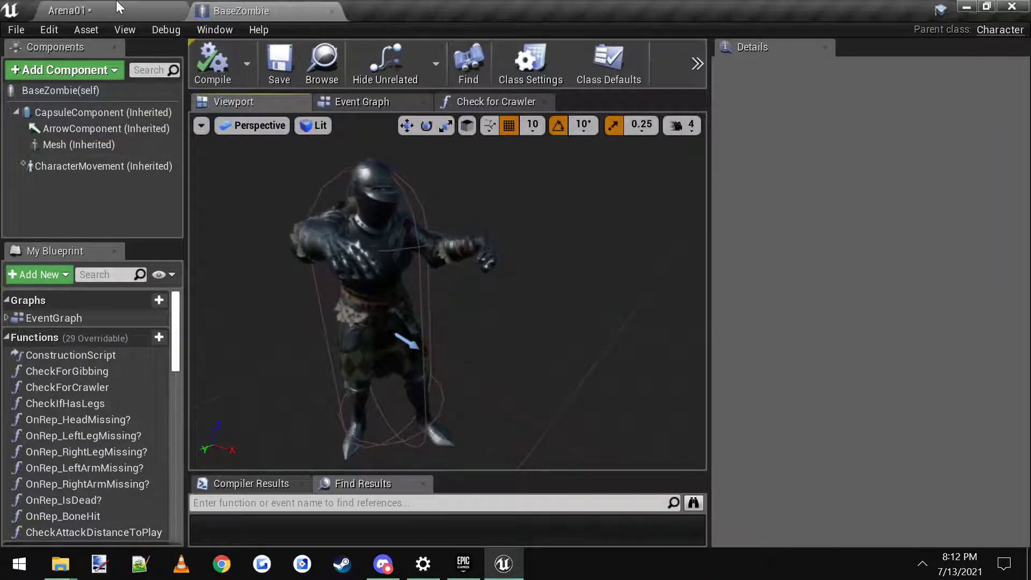
{"action": "key", "text": "ctrl+z"}
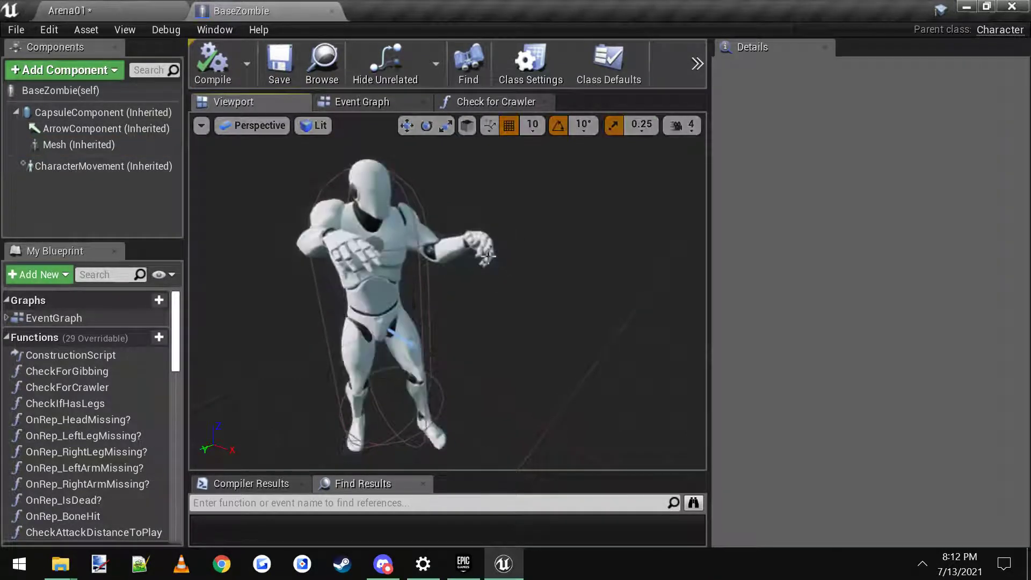
Step: Create a child Blueprint class of BaseZombie in the AI_Zombie folder and name it Knight_Zombie
{"action": "left_click", "coordinate": [117, 4]}
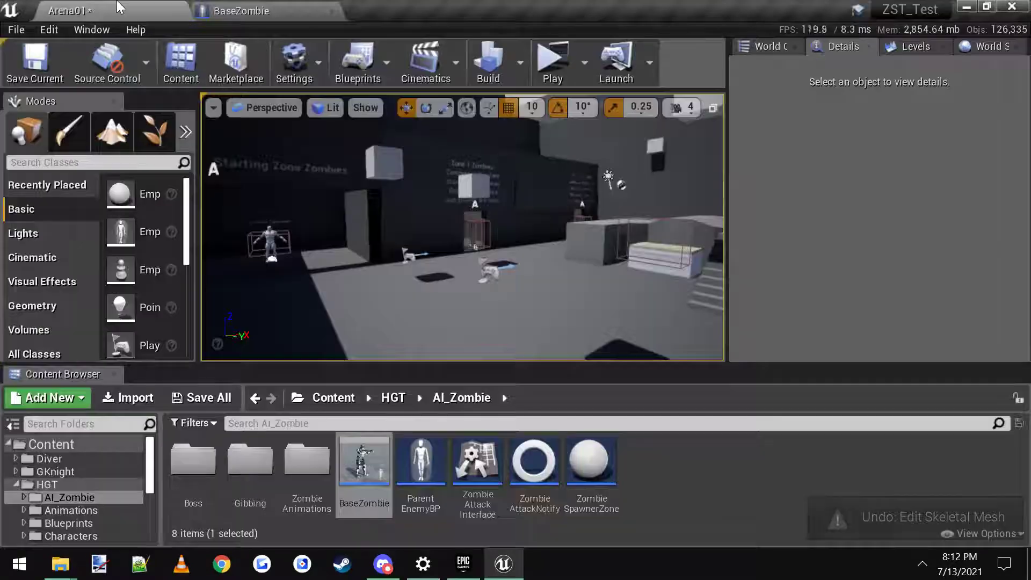
{"action": "right_click", "coordinate": [385, 497]}
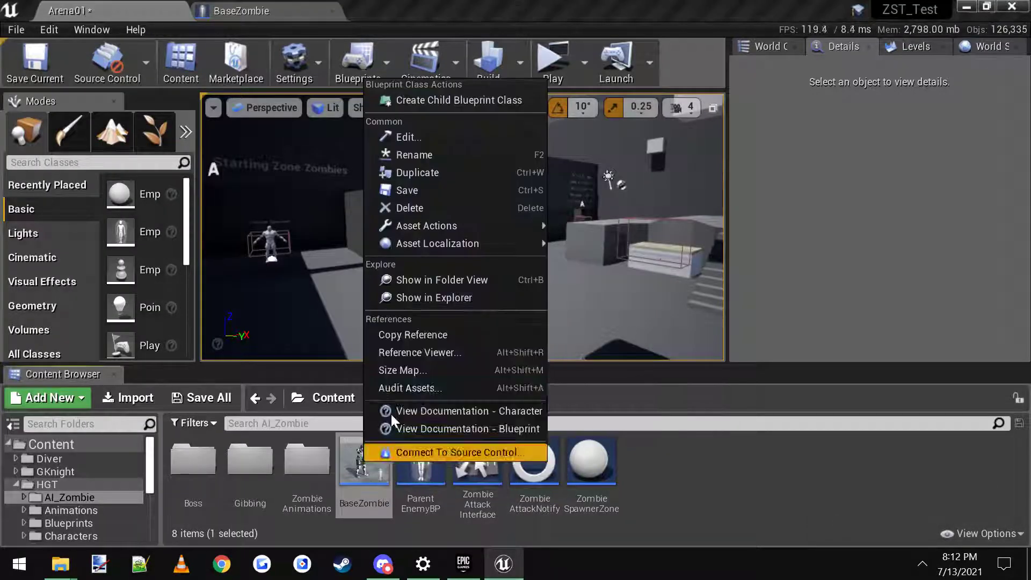
{"action": "left_click", "coordinate": [434, 101]}
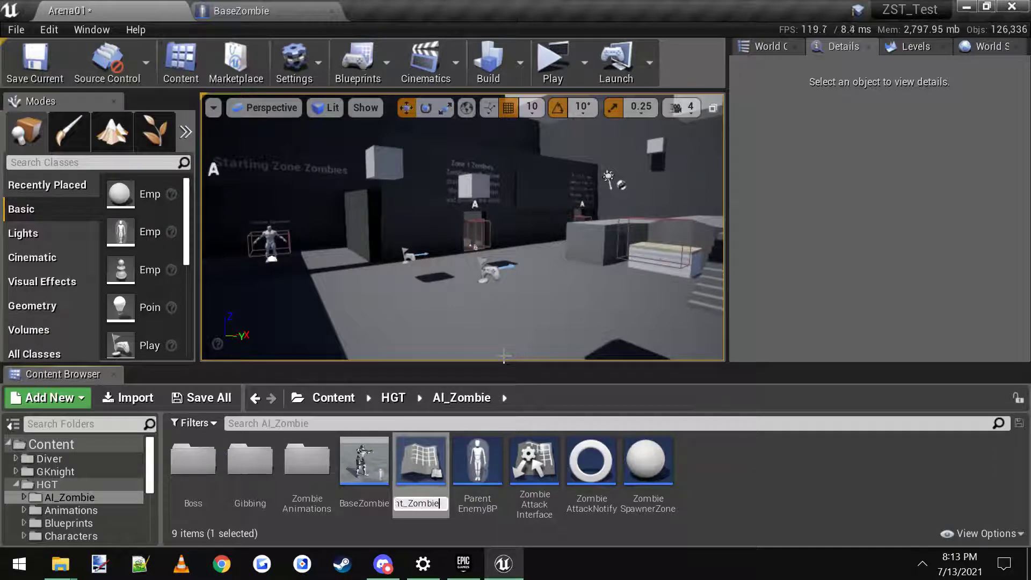
{"action": "type", "text": "Knight_Zombie"}
{"action": "key", "text": "Return"}
Step: Open the Knight_Zombie blueprint and set its mesh component's skeletal mesh to SK_GothicKnight_VD
{"action": "double_click", "coordinate": [420, 462]}
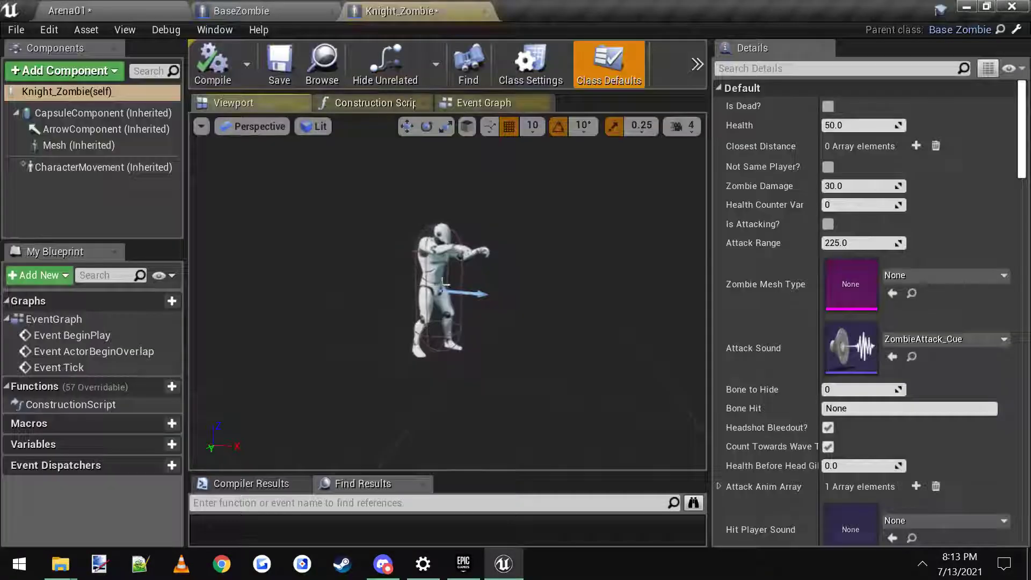
{"action": "left_click", "coordinate": [453, 262]}
{"action": "left_click", "coordinate": [920, 448]}
{"action": "left_click", "coordinate": [888, 271]}
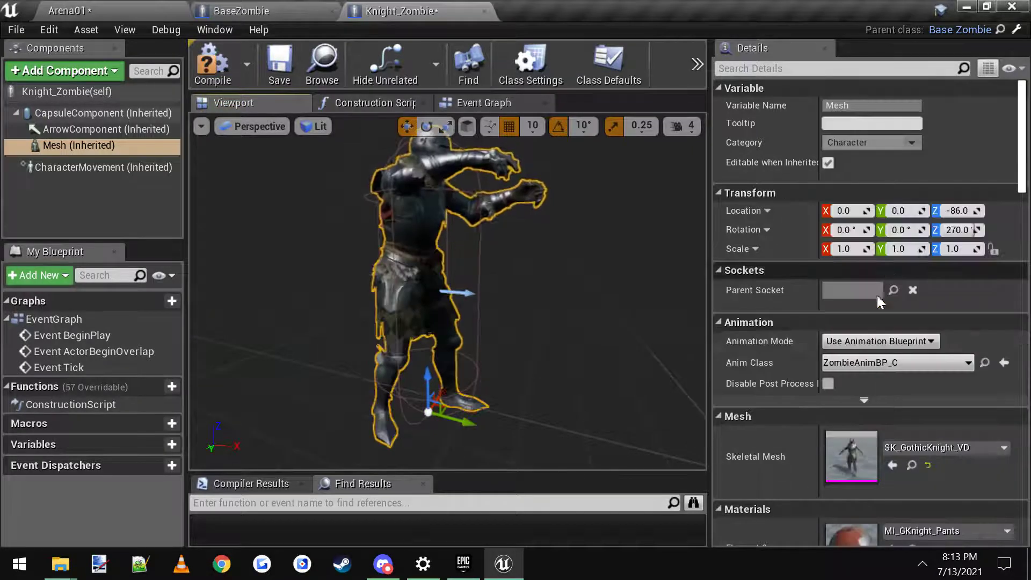
{"action": "mouse_move", "coordinate": [347, 175]}
{"action": "right_mouse_down"}
{"action": "mouse_move", "coordinate": [331, 159]}
{"action": "mouse_move", "coordinate": [408, 177]}
{"action": "mouse_move", "coordinate": [347, 175]}
{"action": "right_mouse_up"}
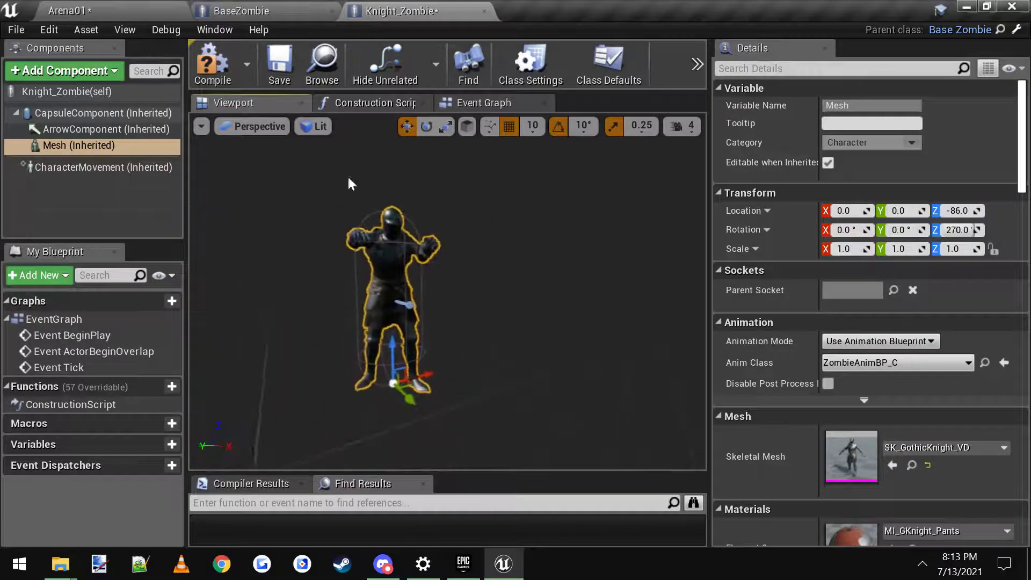
Step: Compile the Knight_Zombie blueprint and compare its preview with BaseZombie
{"action": "left_click", "coordinate": [224, 71]}
{"action": "left_click", "coordinate": [328, 7]}
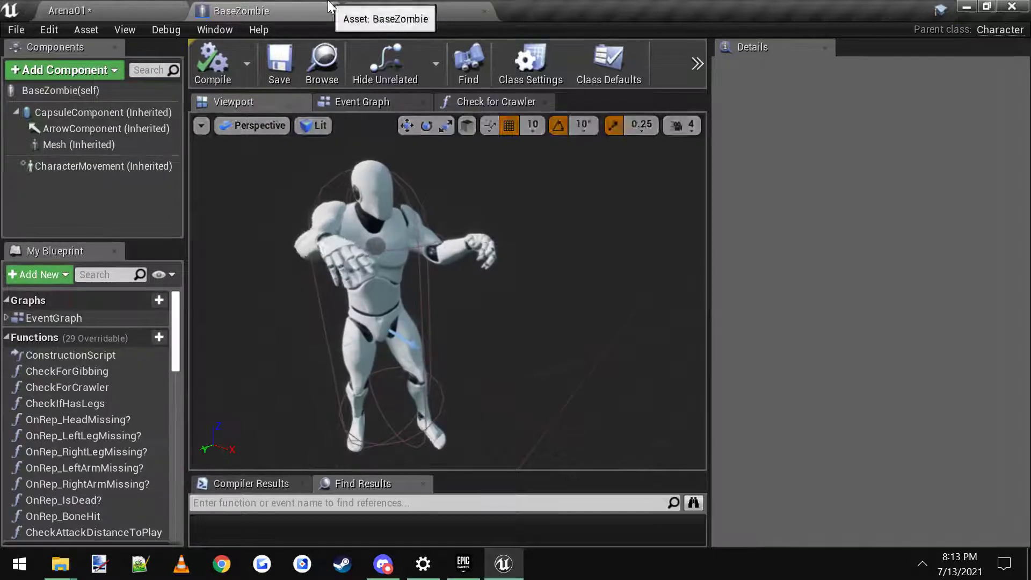
{"action": "left_click", "coordinate": [418, 10]}
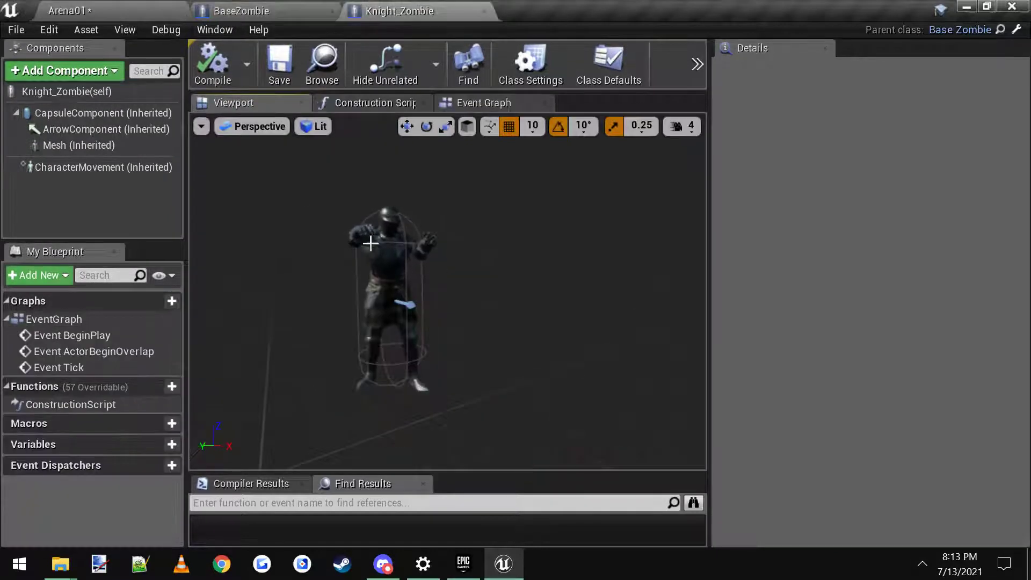
Step: Select the Start_Zone zombie spawner in the Arena01 level and frame it in the view
{"action": "left_click", "coordinate": [124, 4]}
{"action": "right_click_drag", "start_coordinate": [463, 228], "coordinate": [314, 225]}
{"action": "key", "text": "w"}
{"action": "right_click_drag", "start_coordinate": [424, 226], "coordinate": [438, 231]}
{"action": "left_click", "coordinate": [498, 260]}
{"action": "right_click_drag", "start_coordinate": [498, 260], "coordinate": [457, 257]}
{"action": "key", "text": "f"}
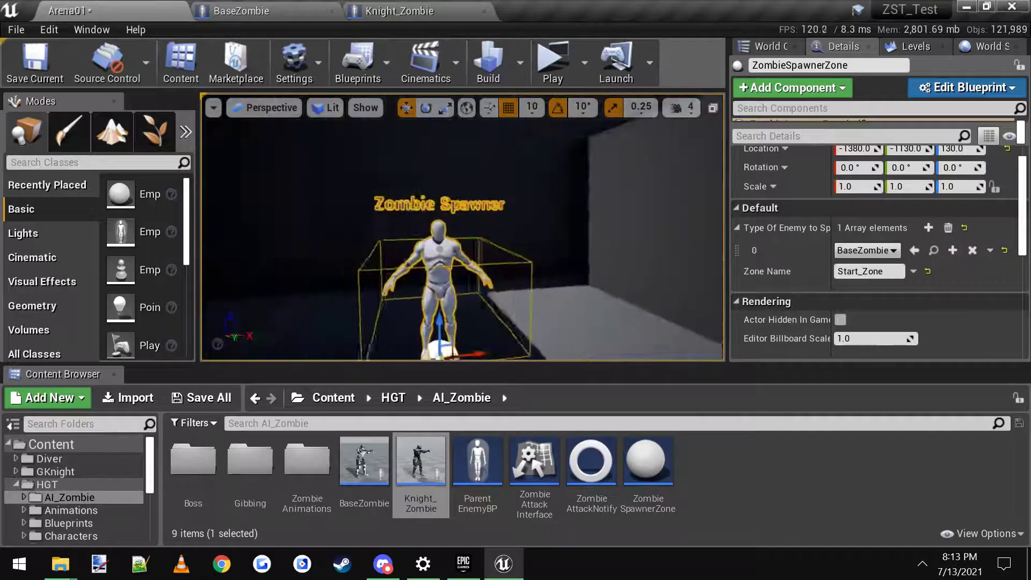
Step: Set the first enemy type of the Start_Zone zombie spawner to Knight_Zombie
{"action": "left_click", "coordinate": [736, 230]}
{"action": "left_click", "coordinate": [737, 230]}
{"action": "left_click", "coordinate": [878, 250]}
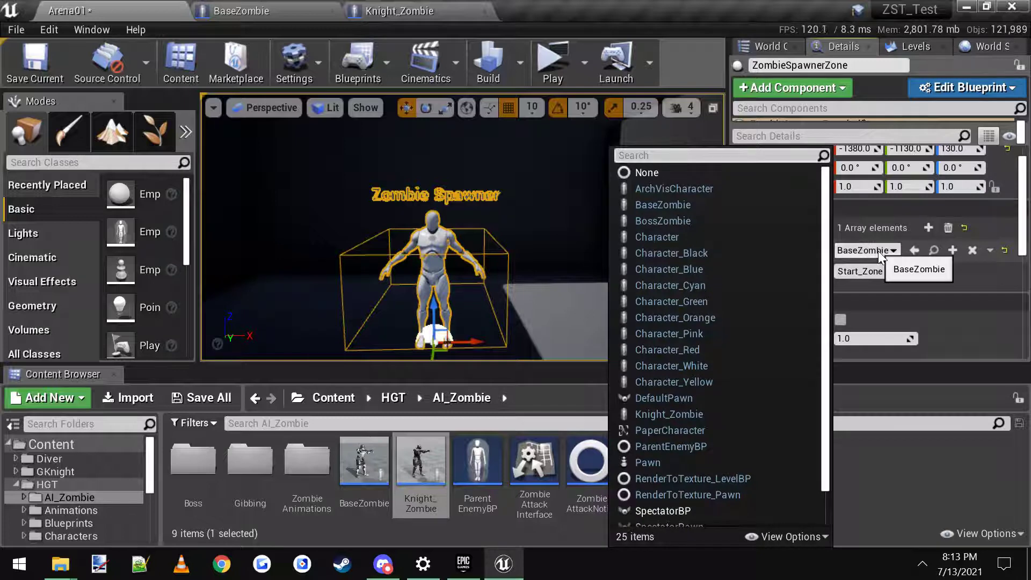
{"action": "type", "text": "knigh"}
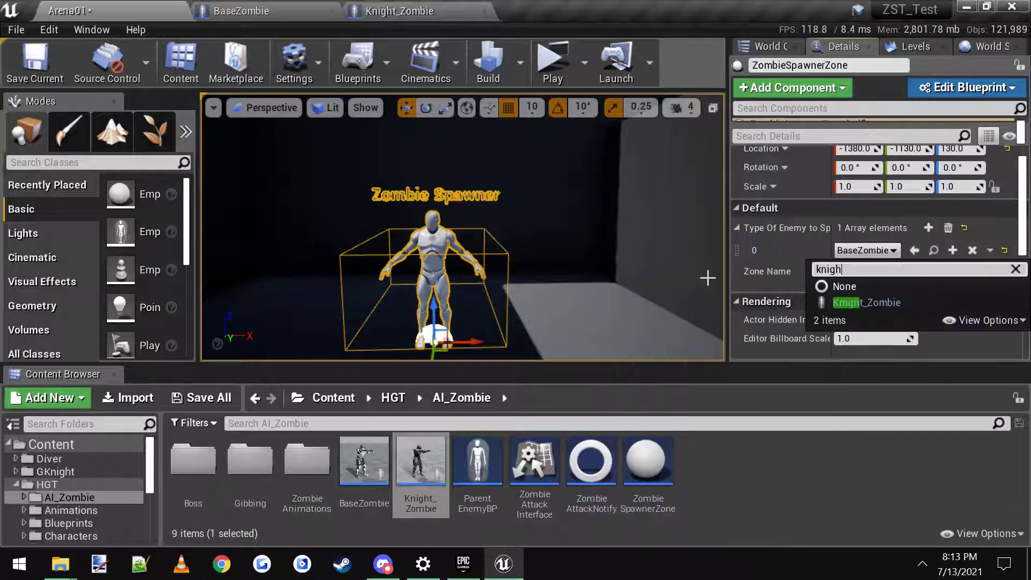
{"action": "type", "text": "t"}
{"action": "left_click", "coordinate": [881, 302]}
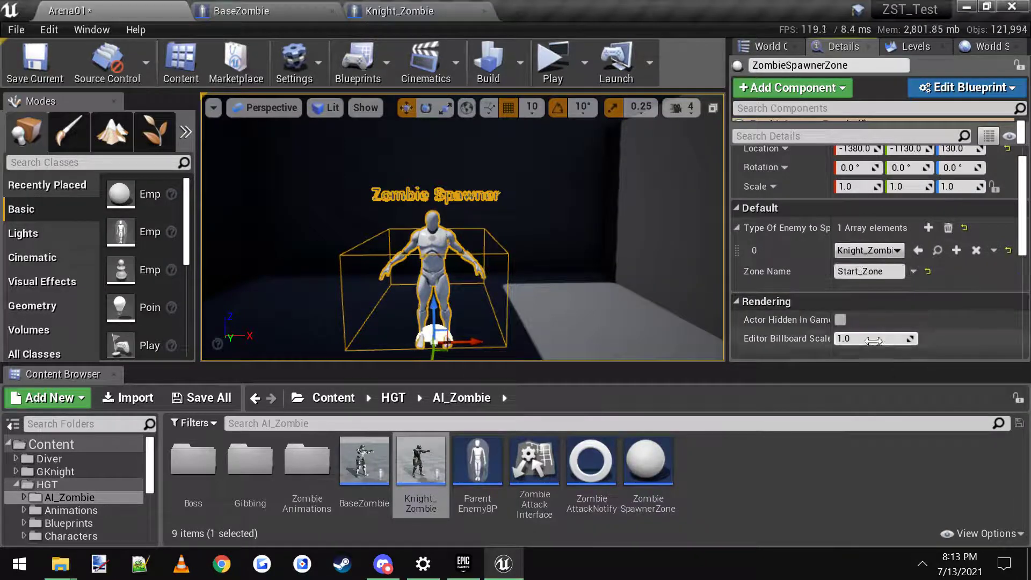
Step: Add a second enemy type to the Start_Zone spawner, set it to BaseZombie, and deselect the spawner
{"action": "left_click", "coordinate": [929, 227]}
{"action": "left_click", "coordinate": [855, 273]}
{"action": "type", "text": "Base"}
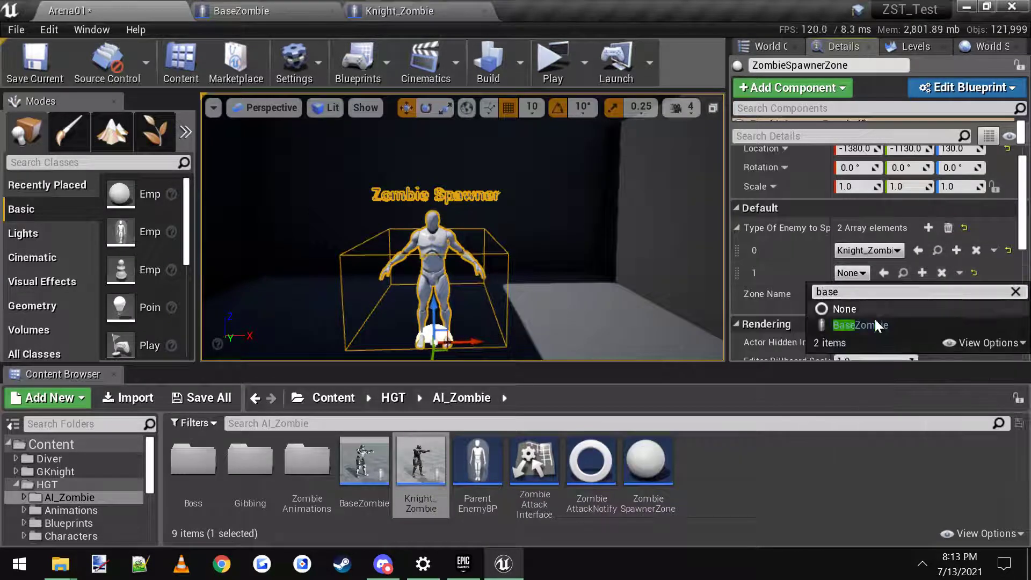
{"action": "left_click", "coordinate": [878, 326]}
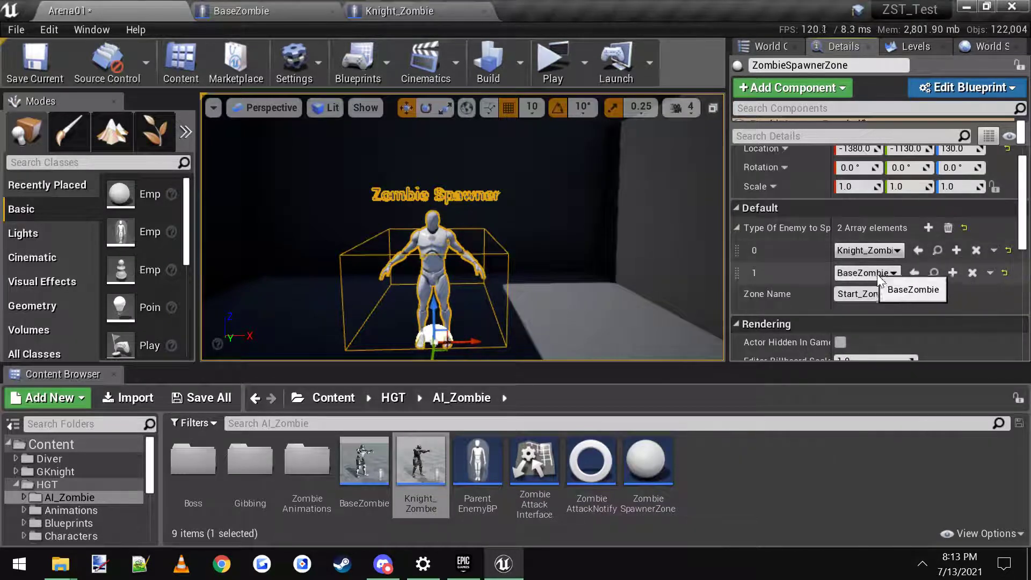
{"action": "right_click_drag", "start_coordinate": [602, 253], "coordinate": [599, 245]}
{"action": "left_click", "coordinate": [589, 251]}
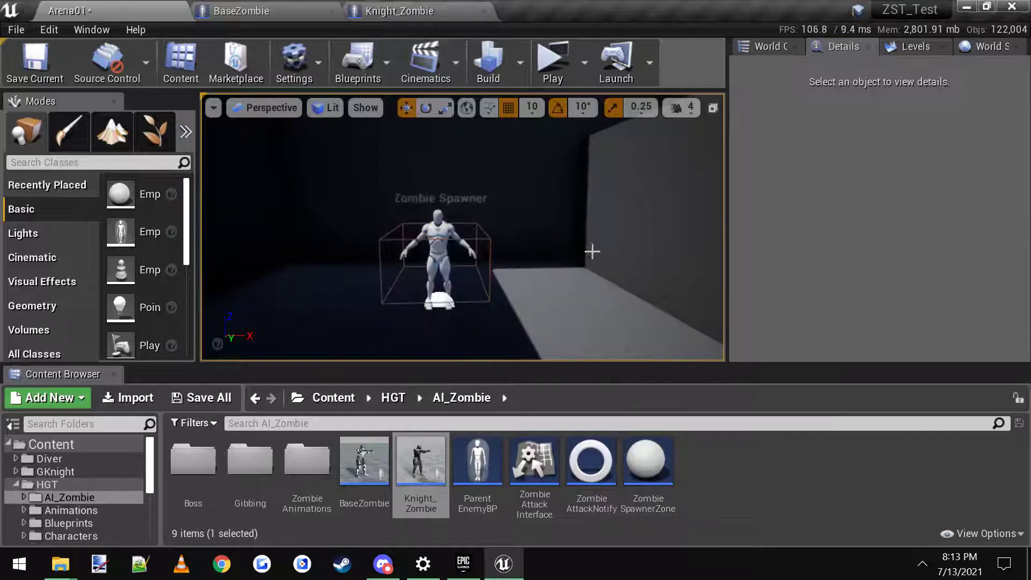
Step: Play the level in a separate preview window and walk to the Starting Zone Zombies room to inspect the spawned enemies
{"action": "left_click", "coordinate": [585, 63]}
{"action": "left_click", "coordinate": [573, 168]}
{"action": "key", "text": "w"}
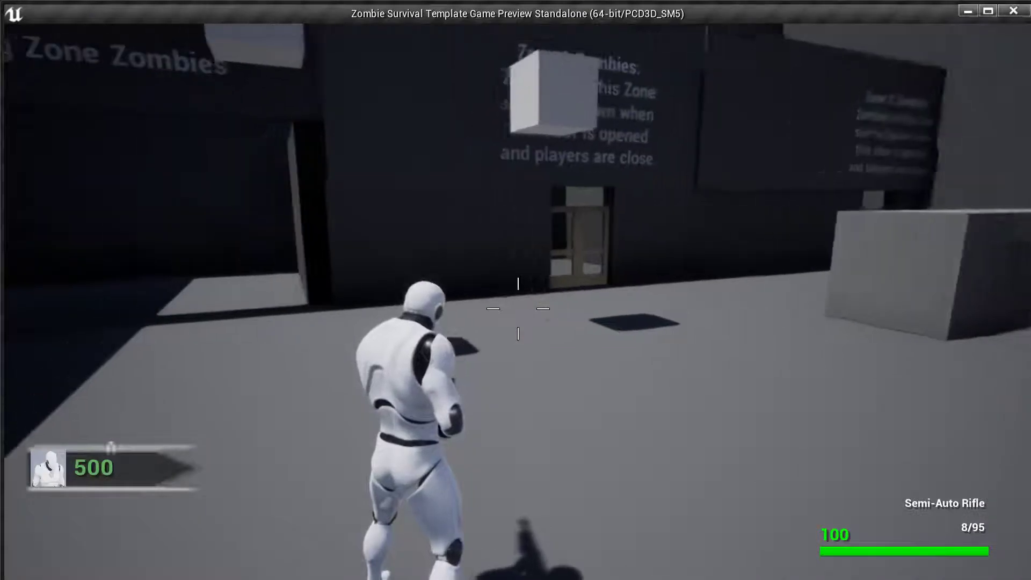
{"action": "key", "text": "w"}
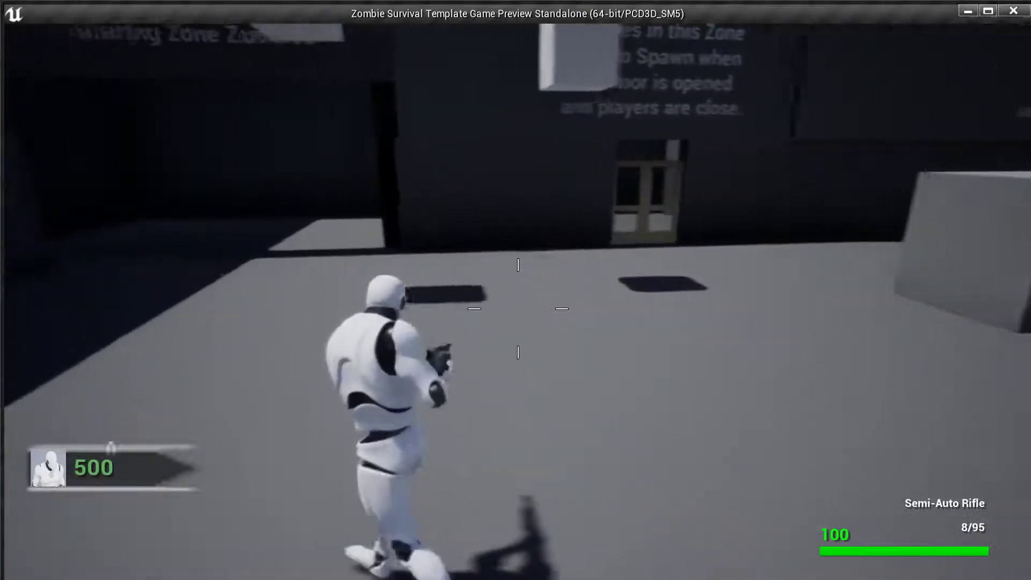
{"action": "key", "text": "a"}
{"action": "key", "text": "d"}
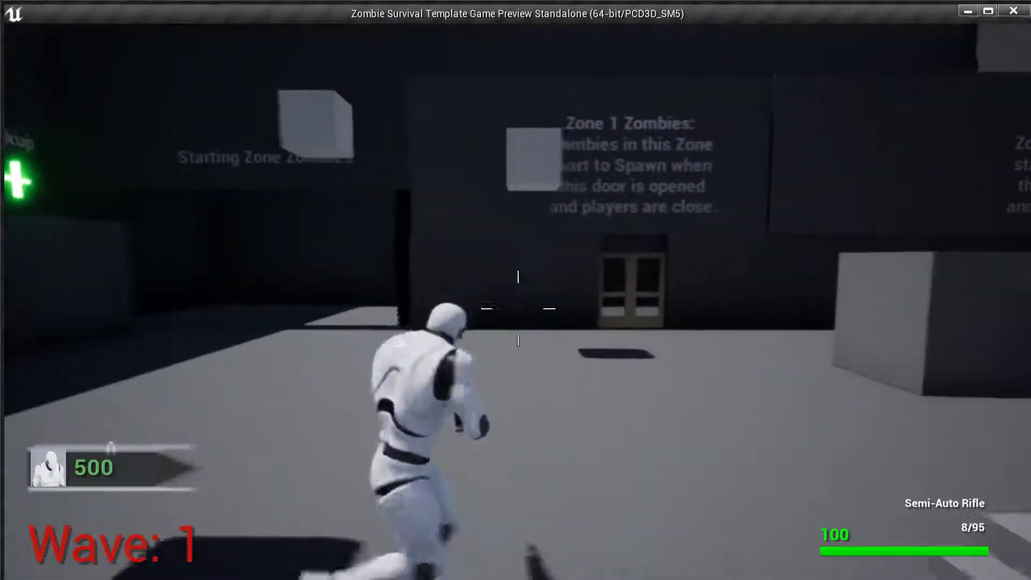
{"action": "key", "text": "a"}
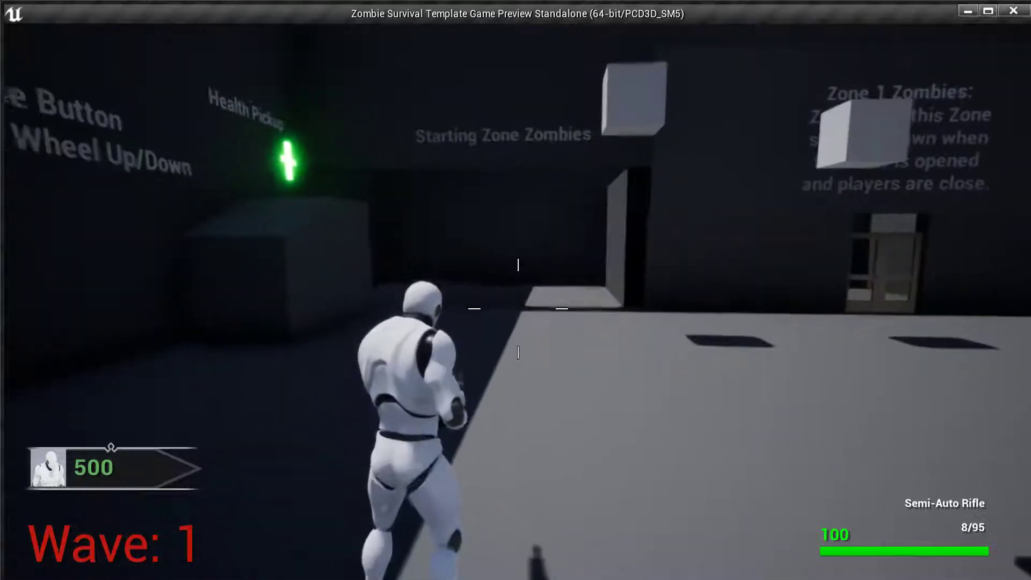
{"action": "key", "text": "w"}
{"action": "right_click", "coordinate": [518, 309]}
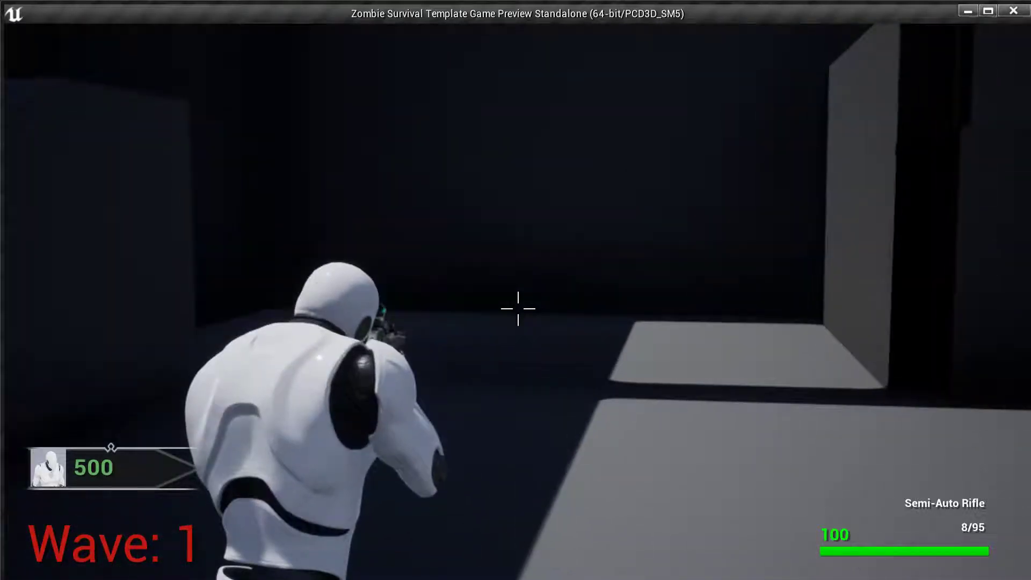
{"action": "key", "text": "w"}
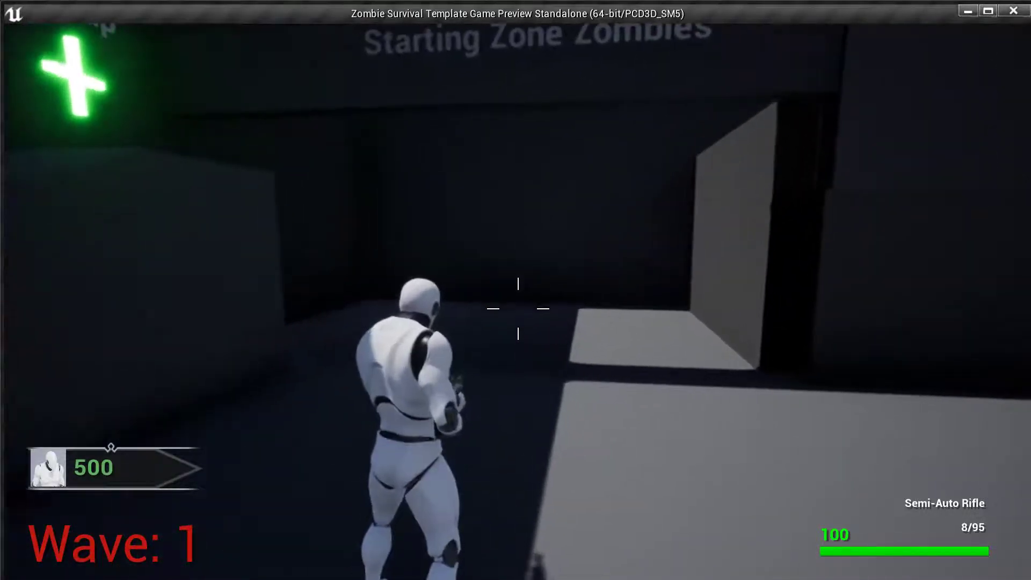
{"action": "key", "text": "w"}
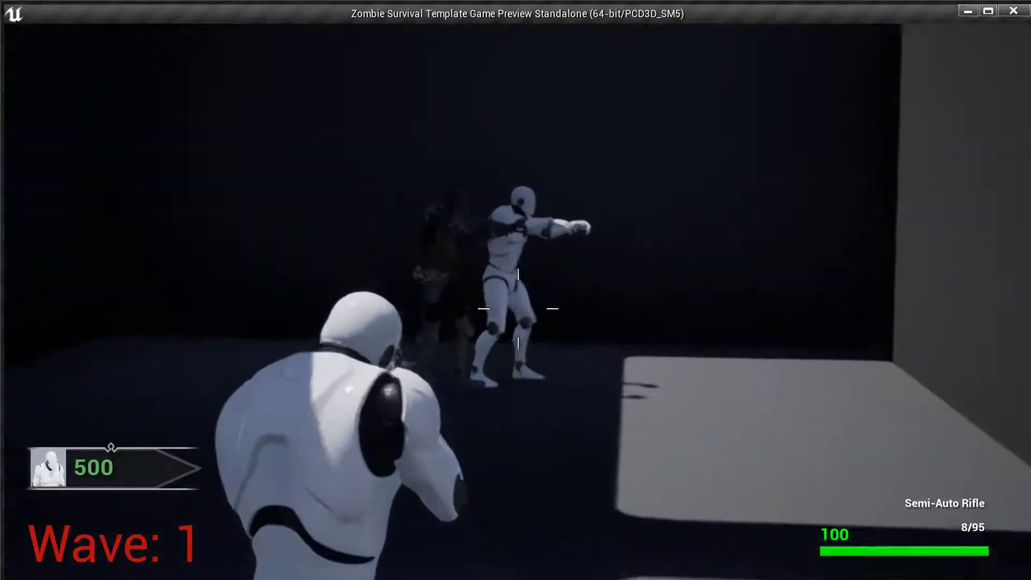
{"action": "key", "text": "w"}
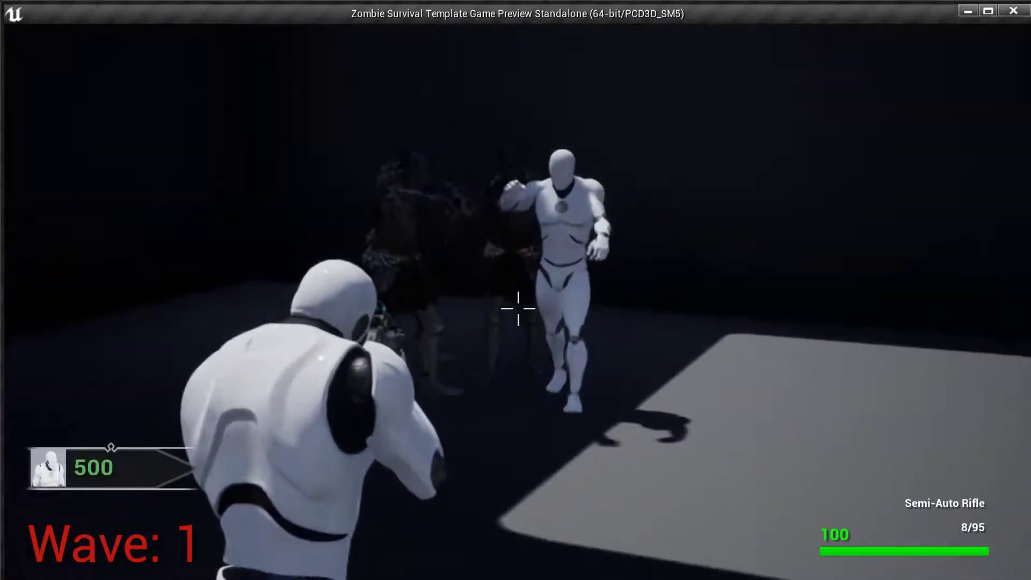
Step: Draw the mixed zombies out of the starting room, shoot at them twice, and end the play session
{"action": "key", "text": "s"}
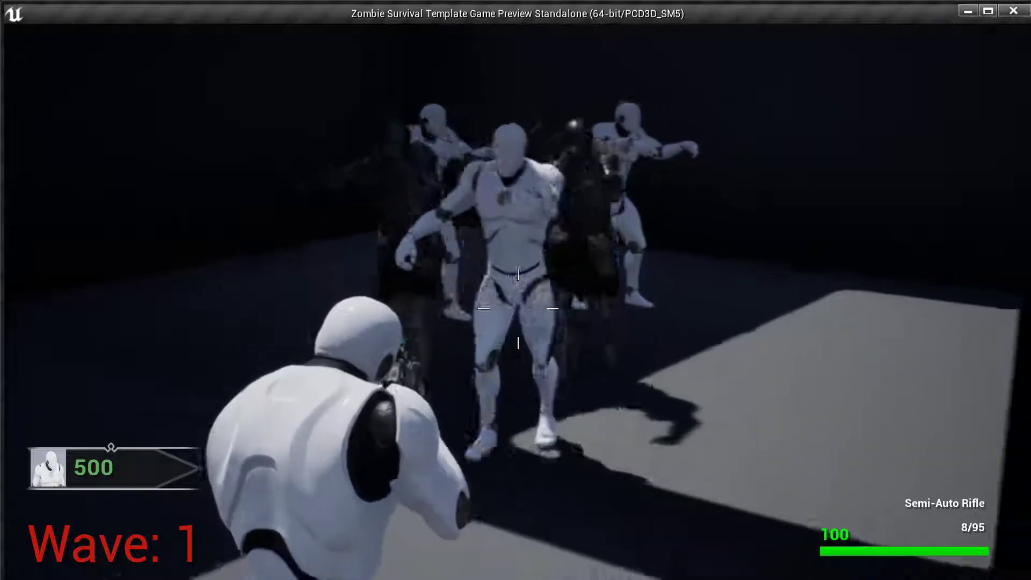
{"action": "key", "text": "s"}
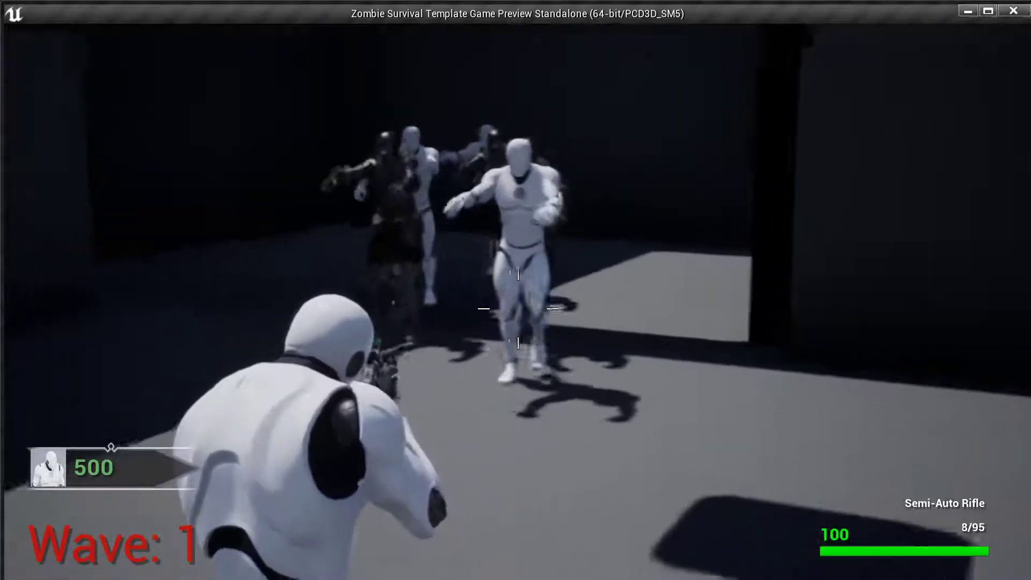
{"action": "key", "text": "w"}
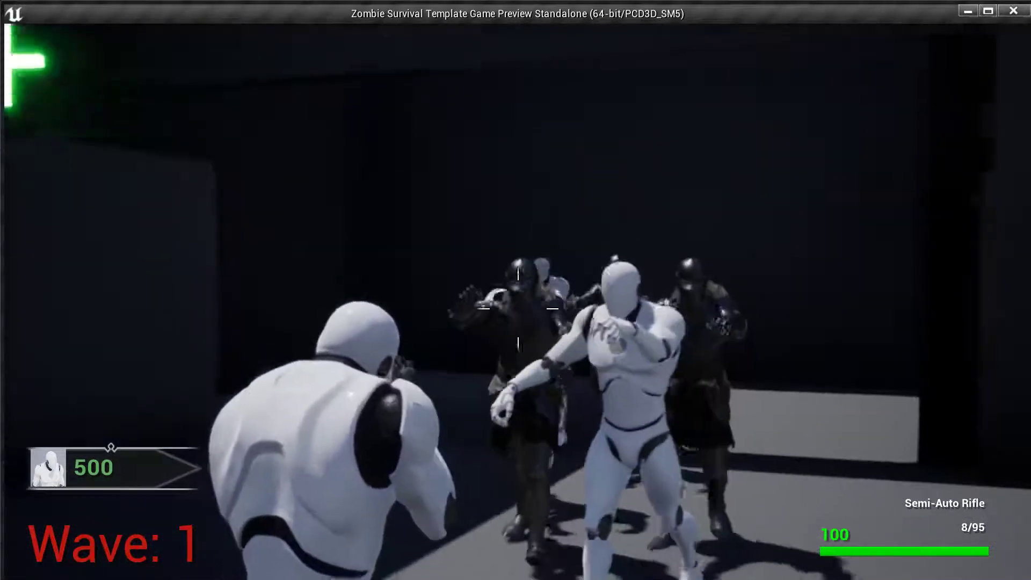
{"action": "left_click", "coordinate": [518, 307]}
{"action": "left_click", "coordinate": [519, 307]}
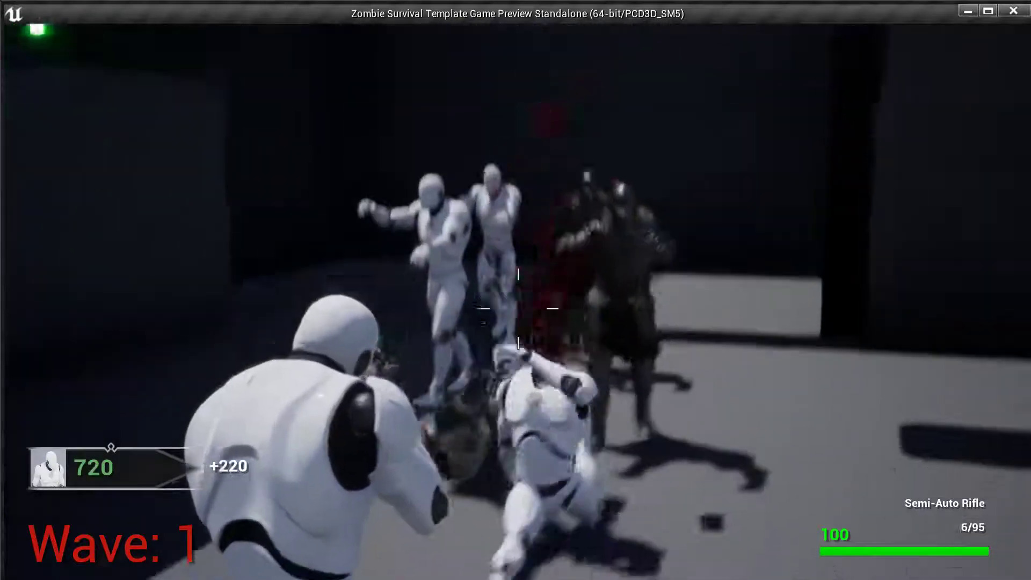
{"action": "key", "text": "s"}
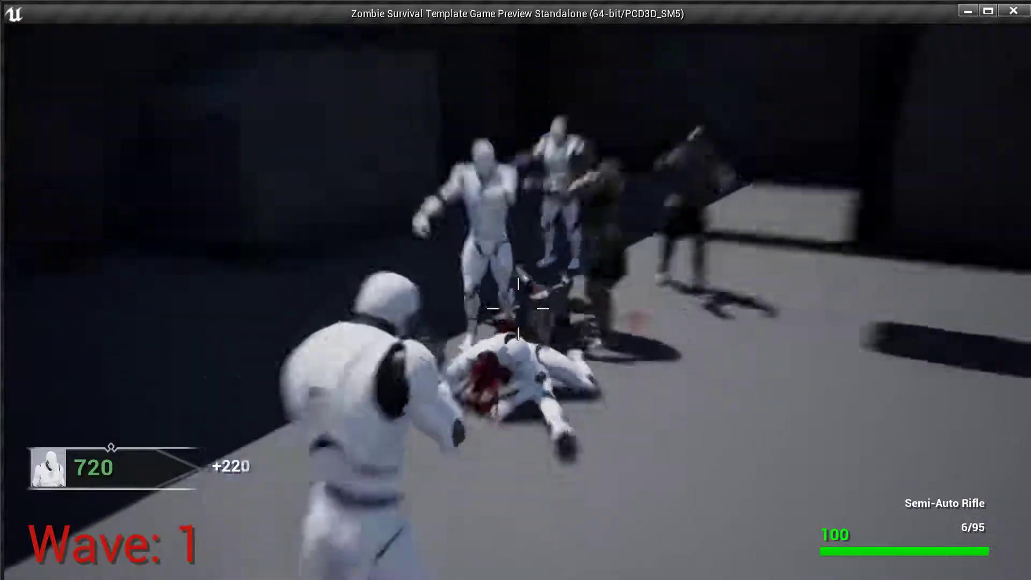
{"action": "key", "text": "Escape"}
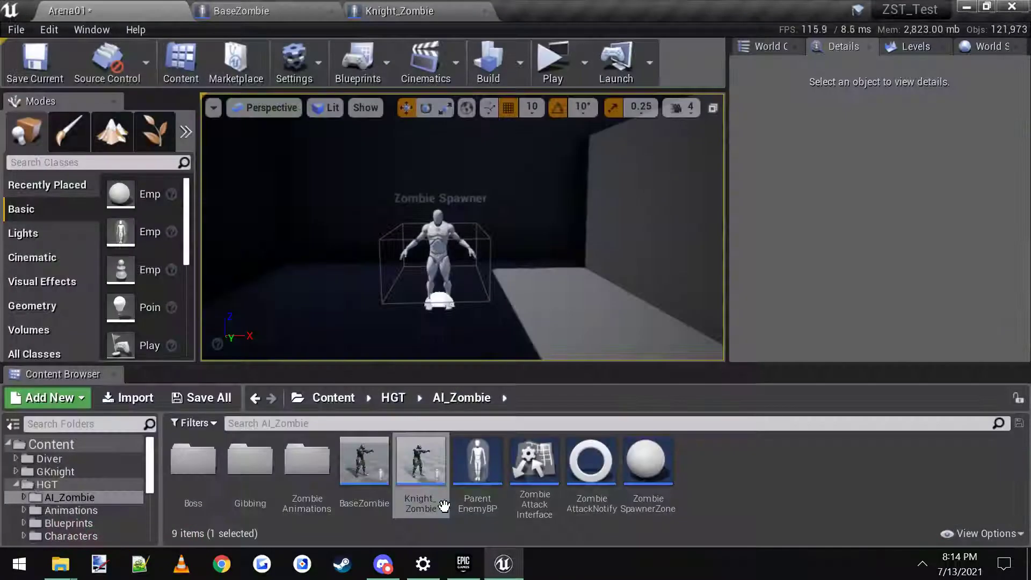
{"action": "key", "text": "s"}
{"action": "right_click_drag", "start_coordinate": [531, 290], "coordinate": [565, 290]}
{"action": "key", "text": "d"}
{"action": "right_click_drag", "start_coordinate": [524, 167], "coordinate": [524, 166]}
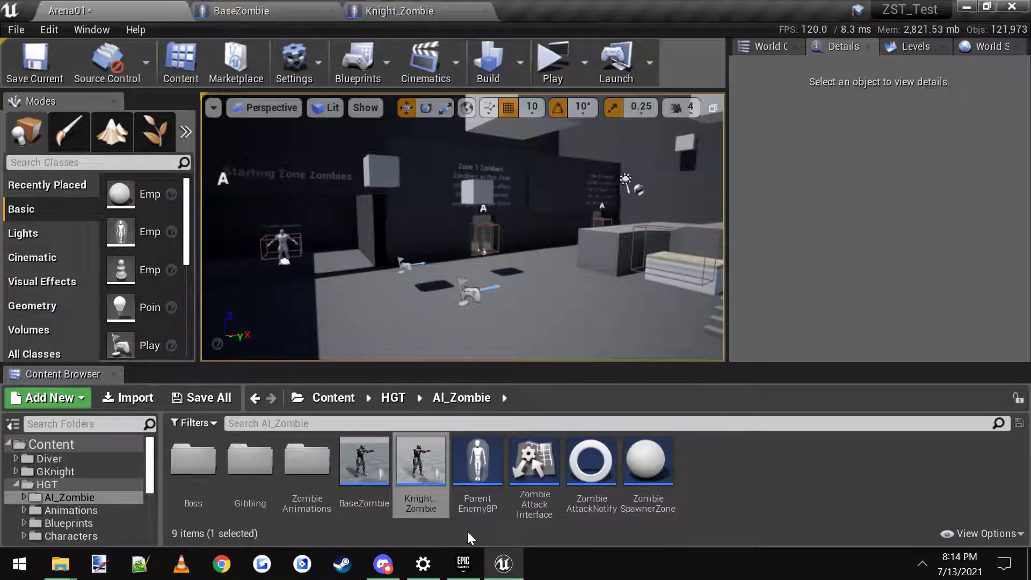
{"action": "right_click_drag", "start_coordinate": [541, 278], "coordinate": [537, 262]}
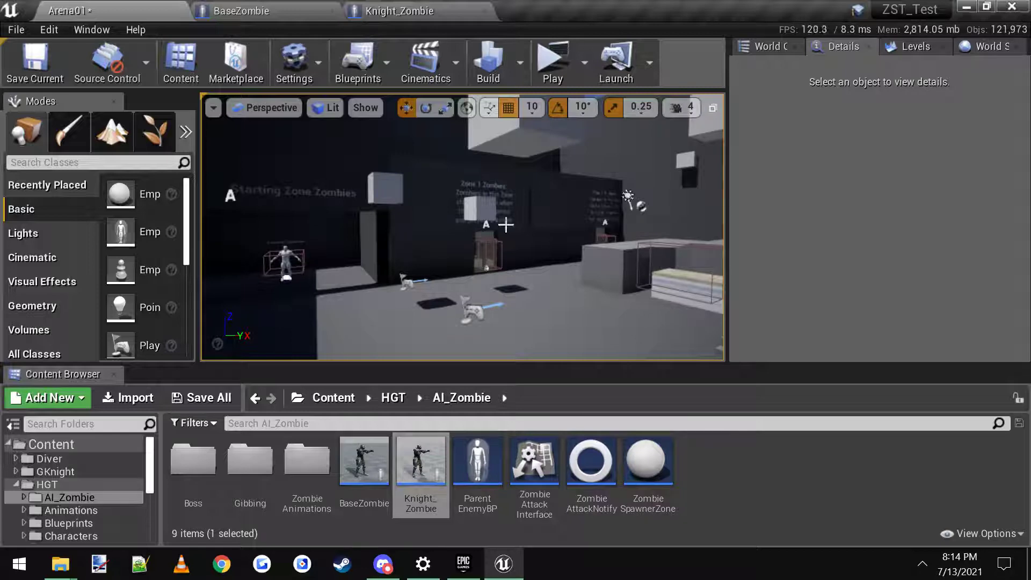
Step: Save all modified content, including the Arena01 map
{"action": "left_click", "coordinate": [209, 397]}
{"action": "left_click", "coordinate": [674, 424]}
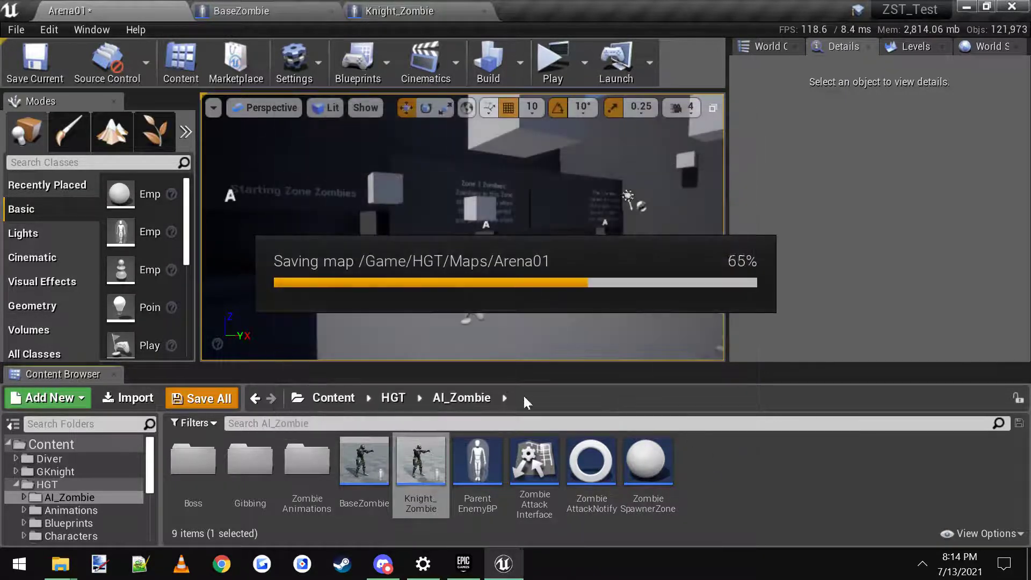
Step: Try Knight_Zombie as the enemy type of the Zone_3 zombie spawner, and undo the change
{"action": "right_click_drag", "start_coordinate": [463, 227], "coordinate": [426, 226]}
{"action": "left_click", "coordinate": [611, 271]}
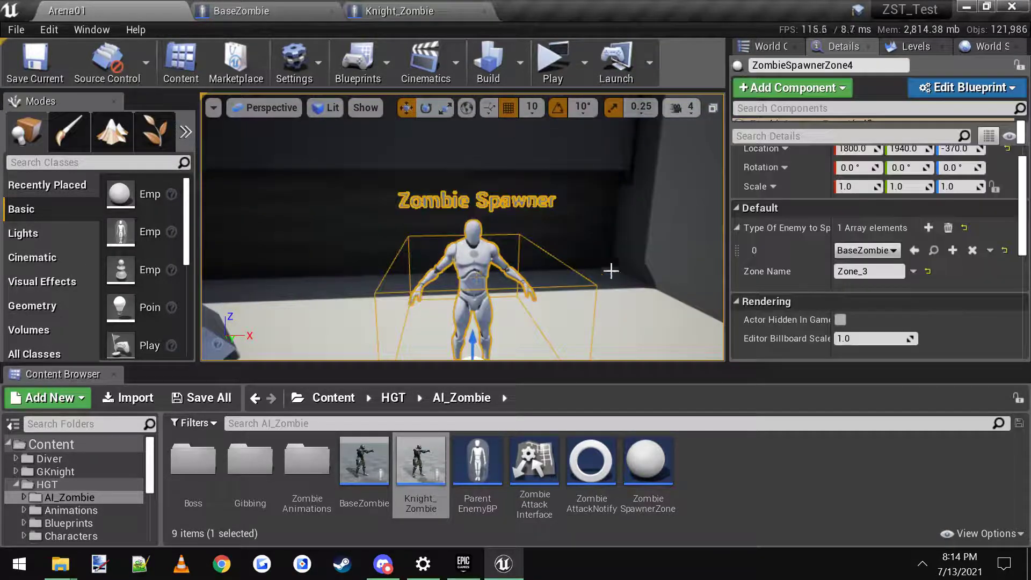
{"action": "left_click", "coordinate": [891, 252]}
{"action": "left_click", "coordinate": [878, 252]}
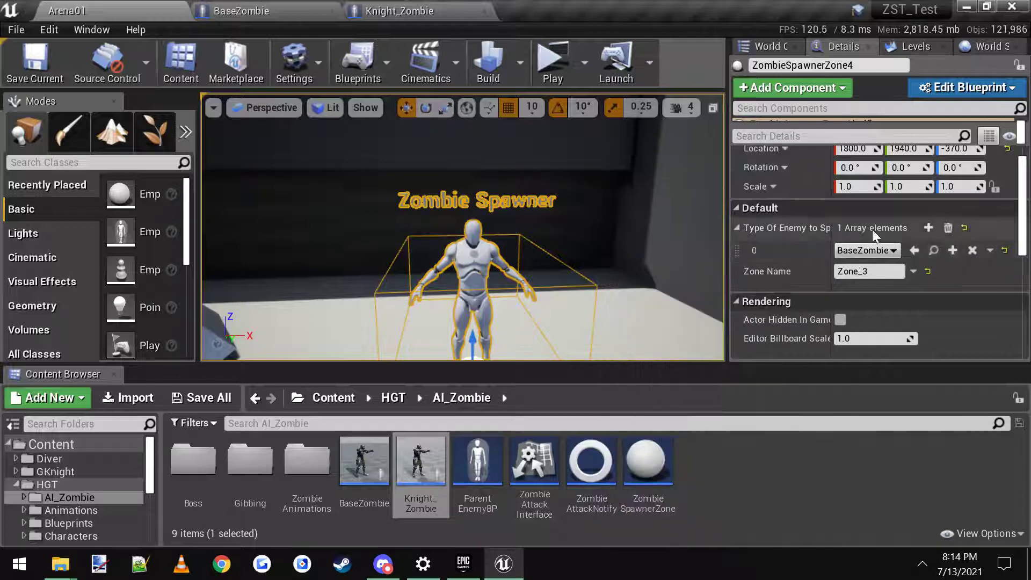
{"action": "right_click_drag", "start_coordinate": [529, 253], "coordinate": [551, 274]}
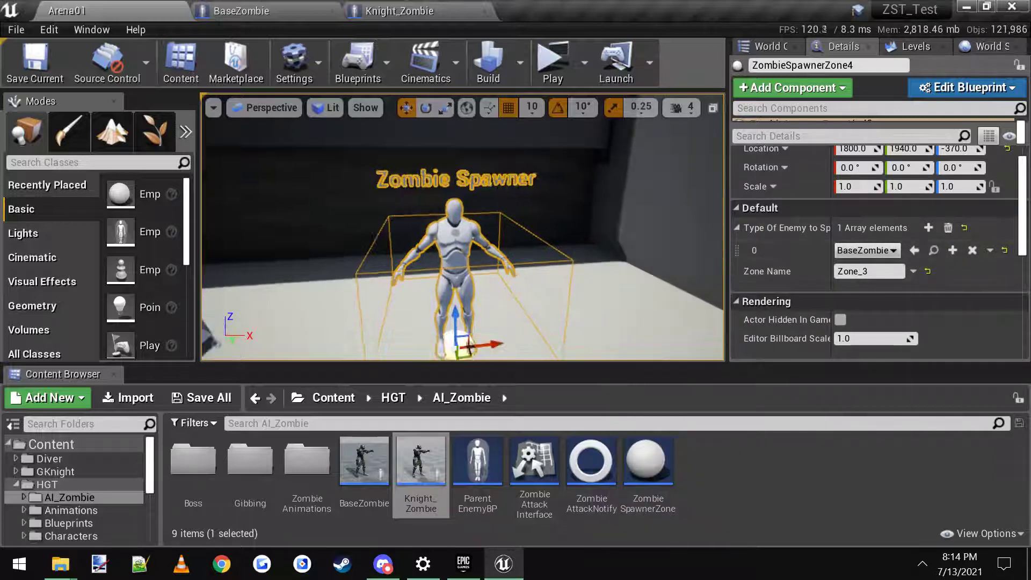
{"action": "left_click", "coordinate": [869, 253]}
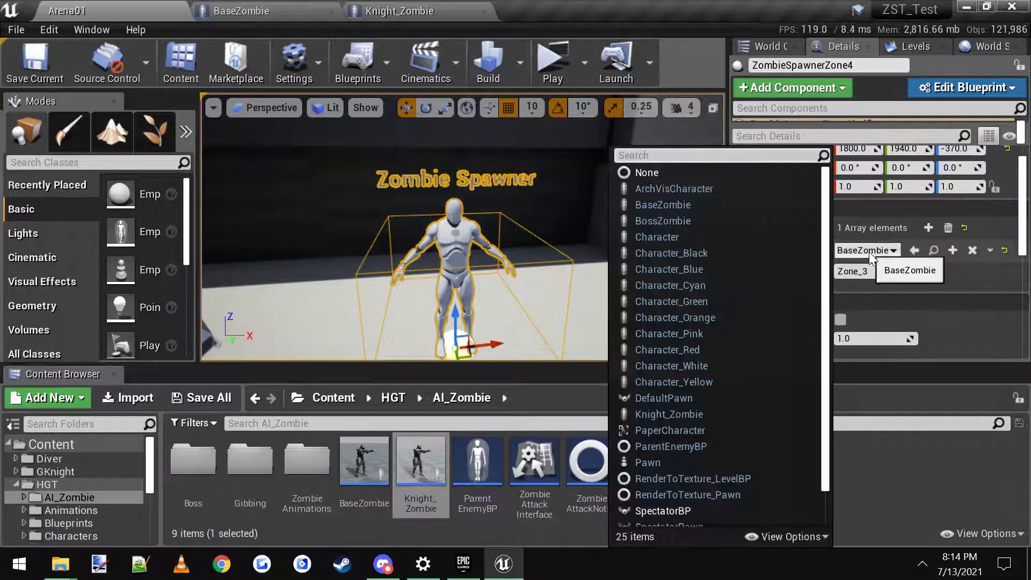
{"action": "type", "text": "kni"}
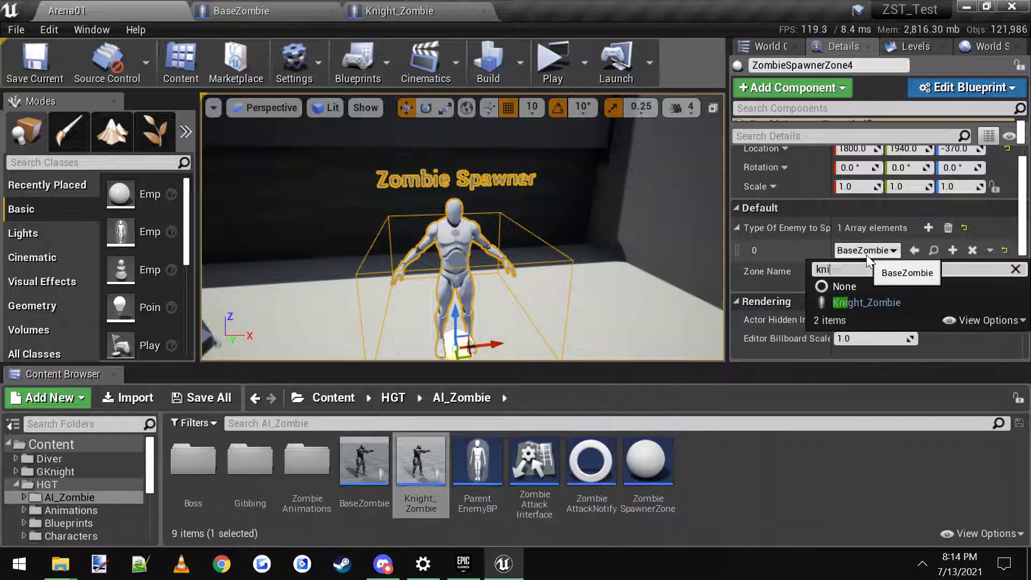
{"action": "left_click", "coordinate": [873, 303]}
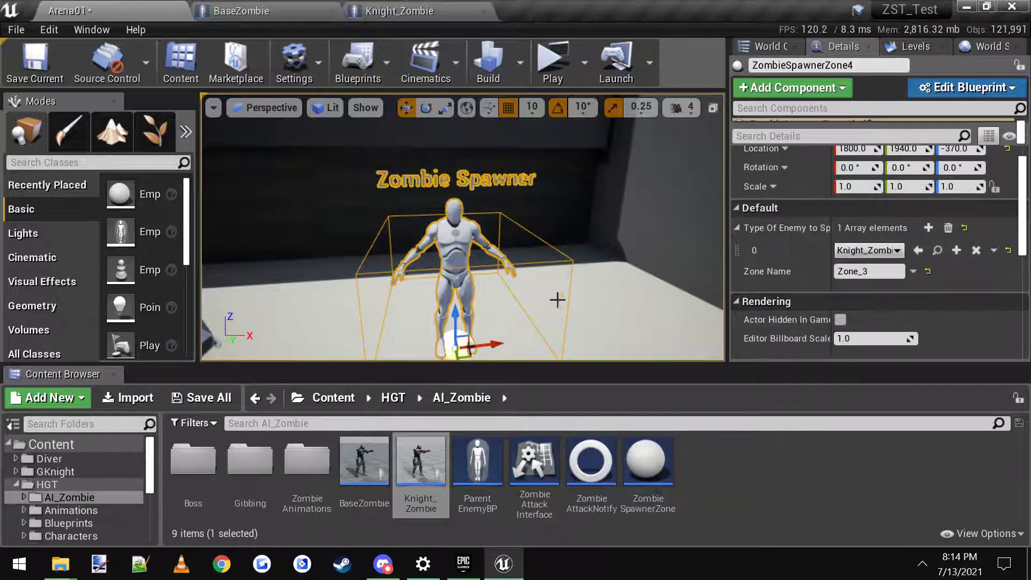
{"action": "key", "text": "ctrl+z"}
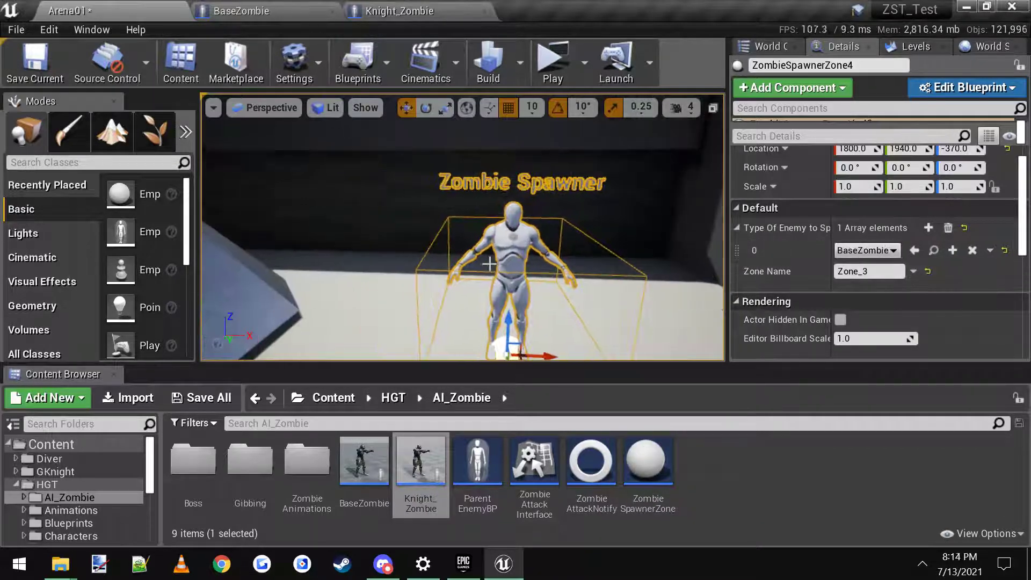
{"action": "right_click_drag", "start_coordinate": [462, 255], "coordinate": [688, 256]}
{"action": "key", "text": "Escape"}
{"action": "right_click_drag", "start_coordinate": [499, 237], "coordinate": [498, 246]}
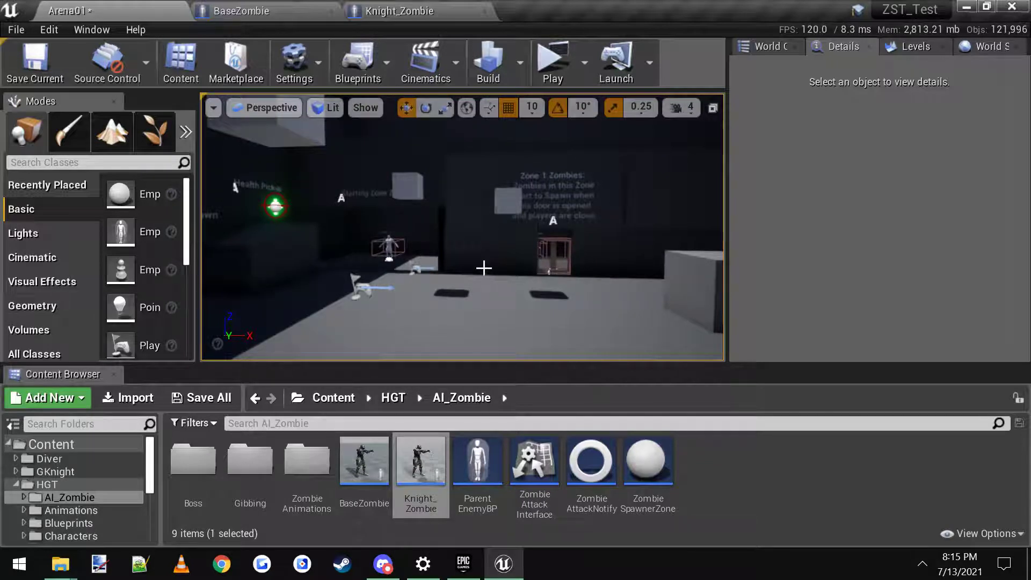
{"action": "left_click_drag", "start_coordinate": [514, 261], "coordinate": [514, 262]}
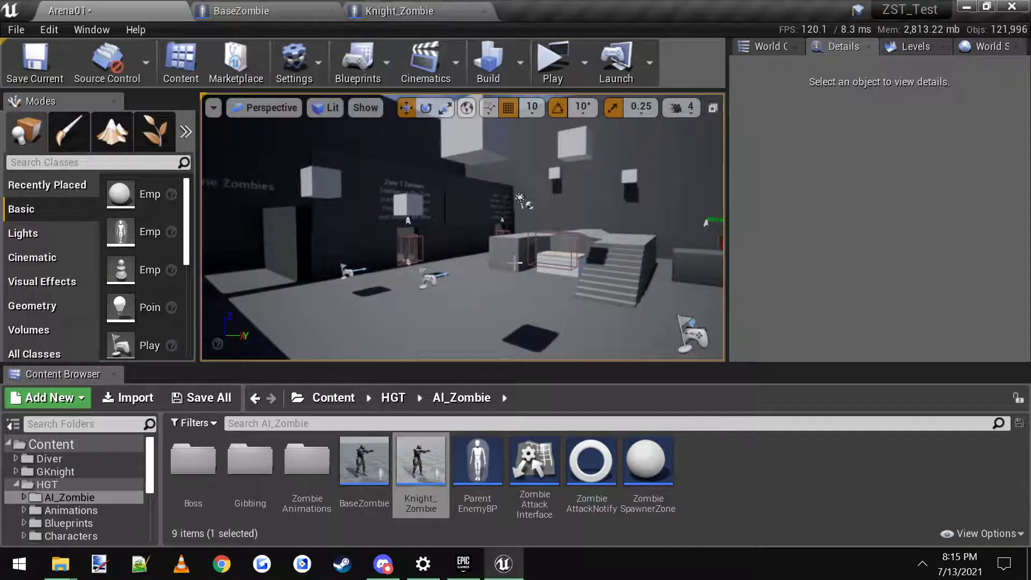